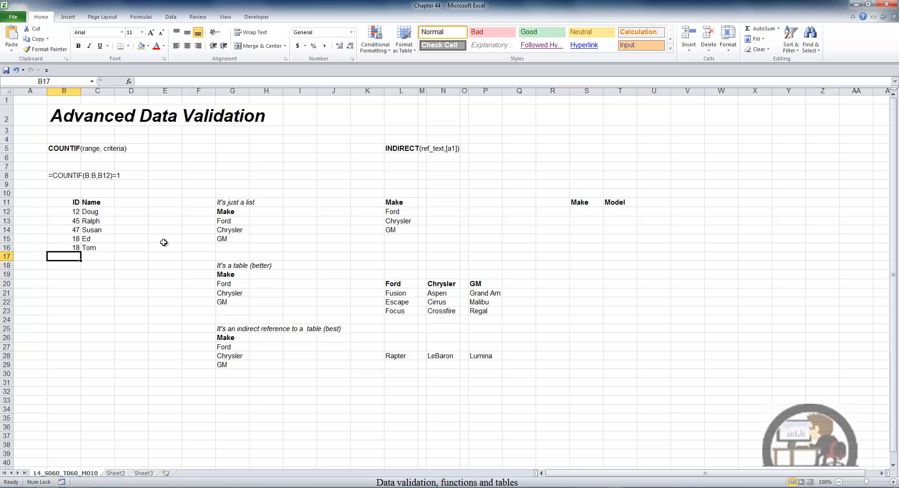
# Delete the ID and name in row 16, cells B16:C16.
pyautogui.press('Up')
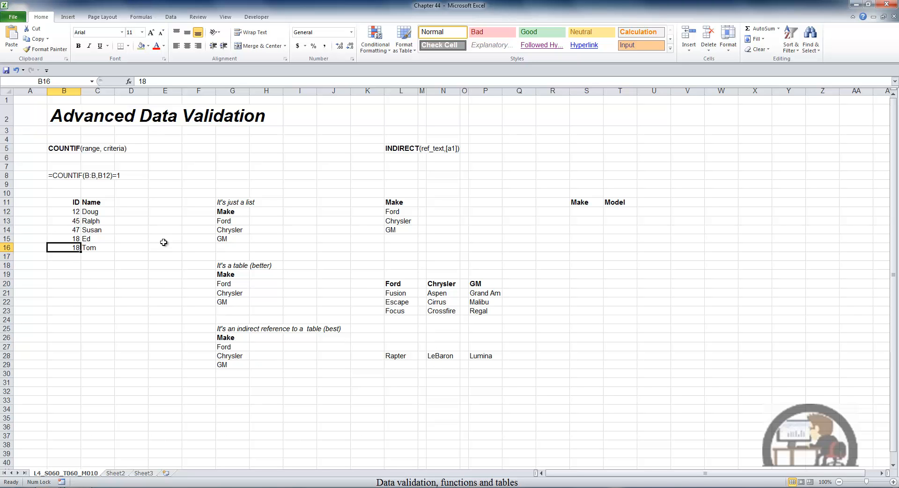
pyautogui.hotkey('shift', 'Right')
pyautogui.press('Delete')
pyautogui.hotkey('shift', 'Left')
# Apply a Custom data validation rule to cell B12 with the formula =COUNTIF(B:B,B12)=1.
pyautogui.click(74, 214)
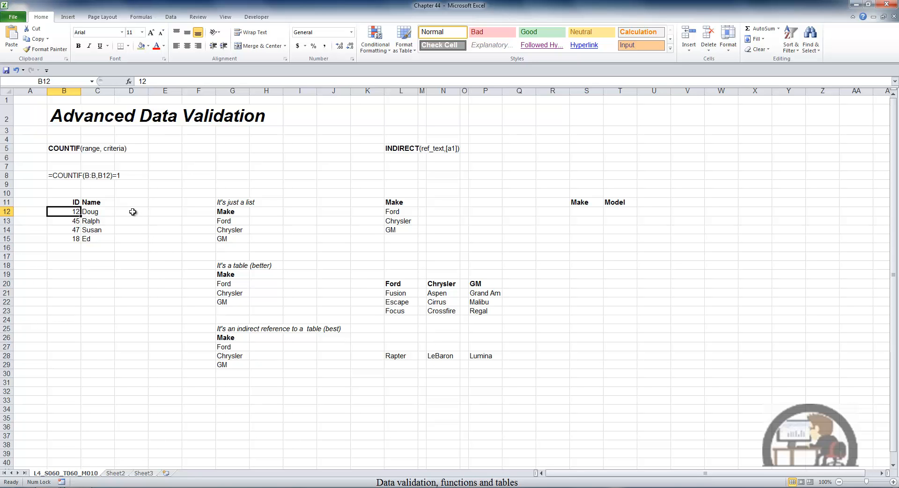
pyautogui.click(171, 18)
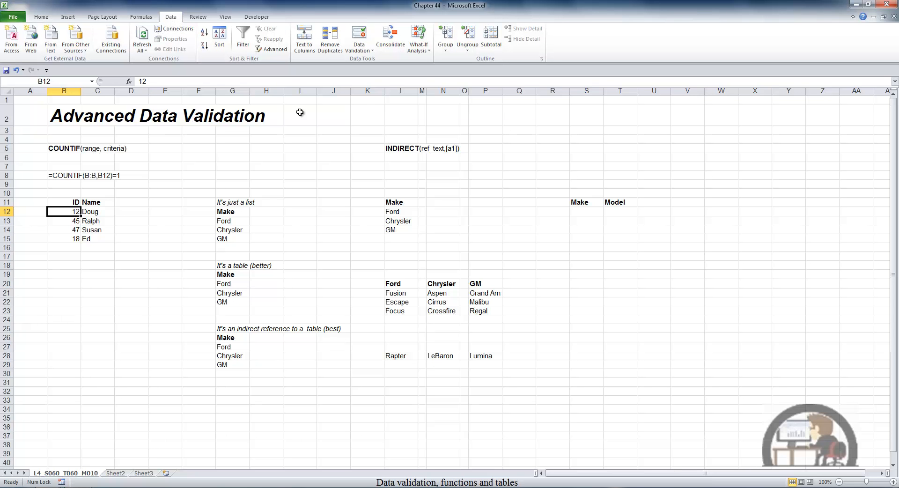
pyautogui.click(372, 51)
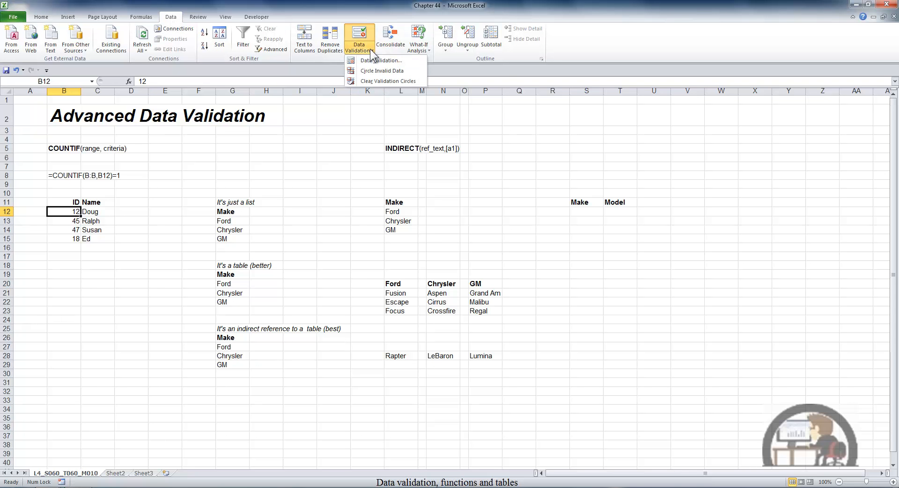
pyautogui.click(397, 60)
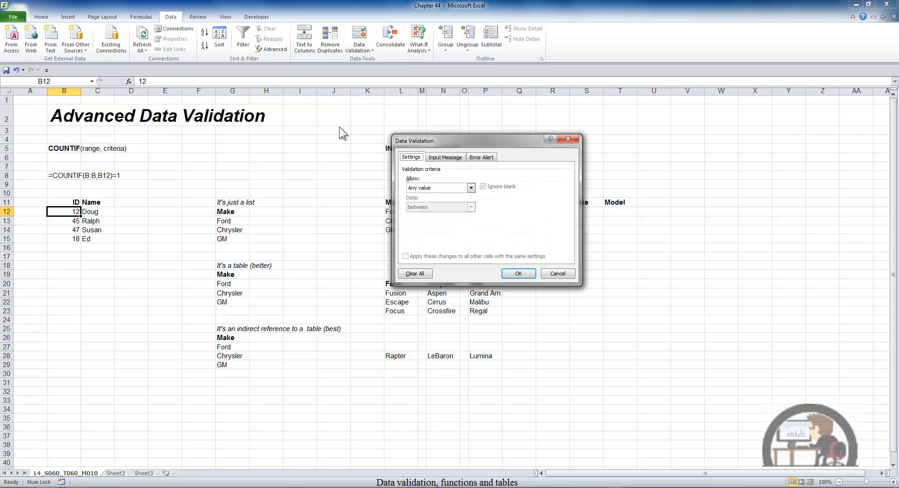
pyautogui.click(472, 187)
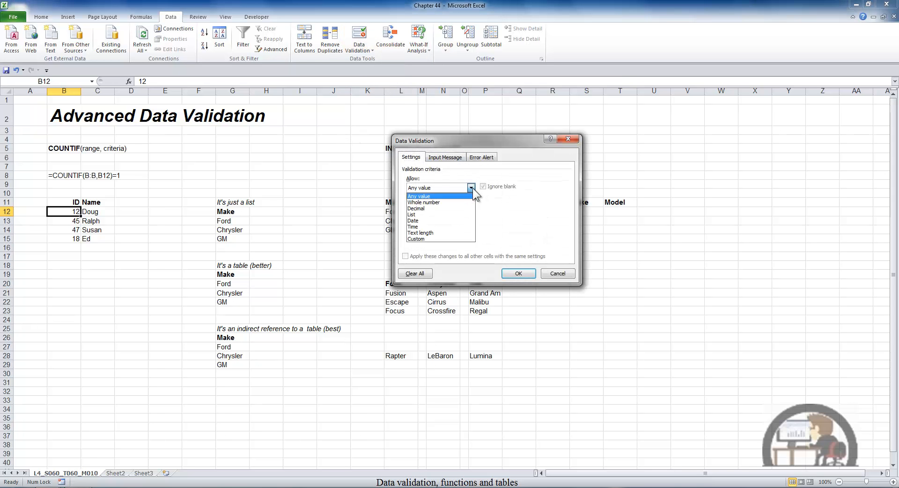
pyautogui.click(425, 239)
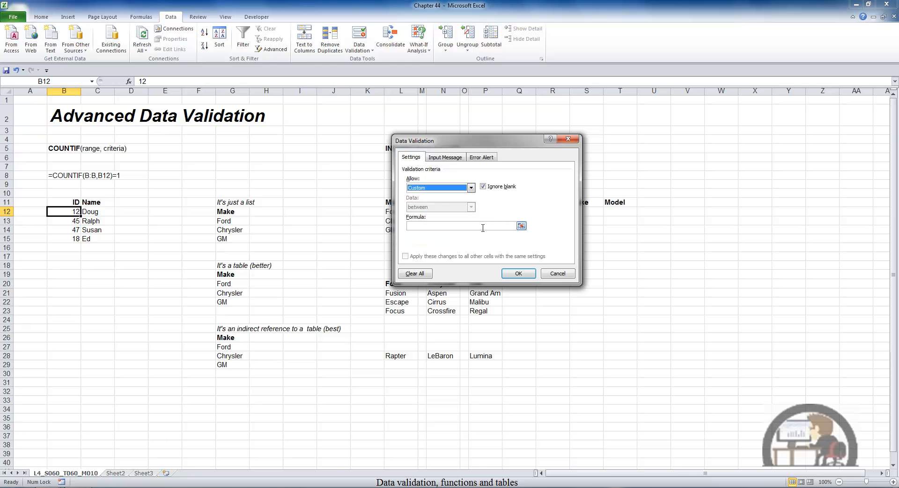
pyautogui.click(442, 225)
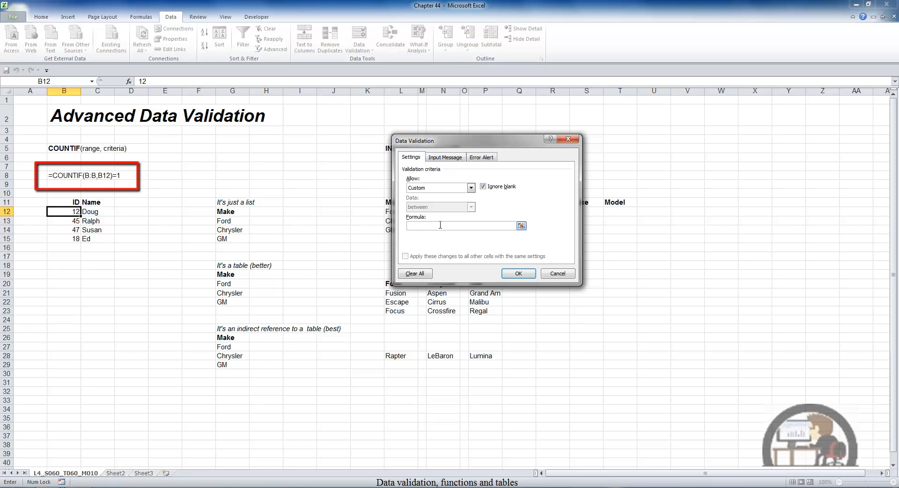
pyautogui.press('capslock')
pyautogui.write('=COUNT')
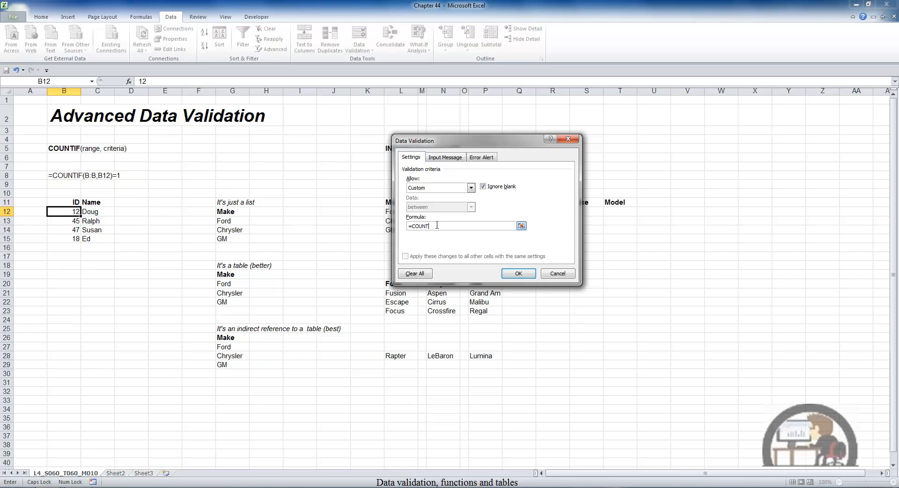
pyautogui.write('IF(B:B')
pyautogui.write(',B12)=1')
pyautogui.click(514, 274)
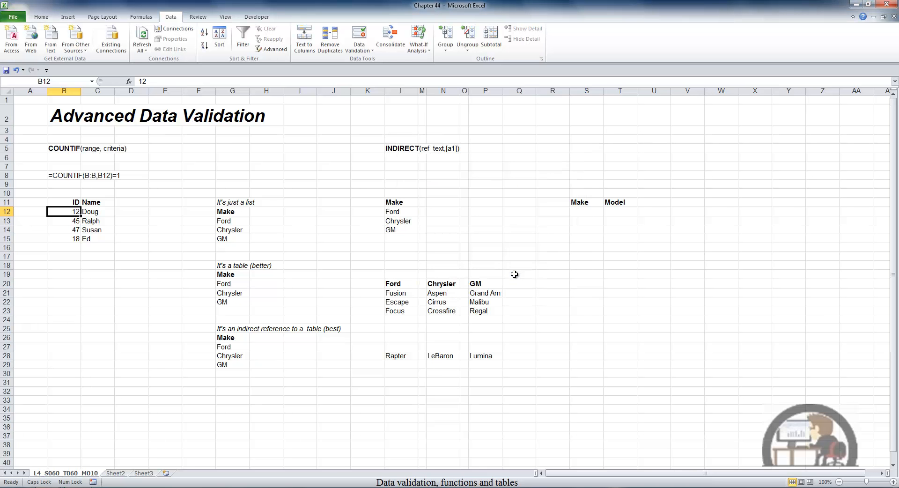
# Copy cell B12 and paste only its validation onto the range B13:B30.
pyautogui.hotkey('ctrl', 'c')
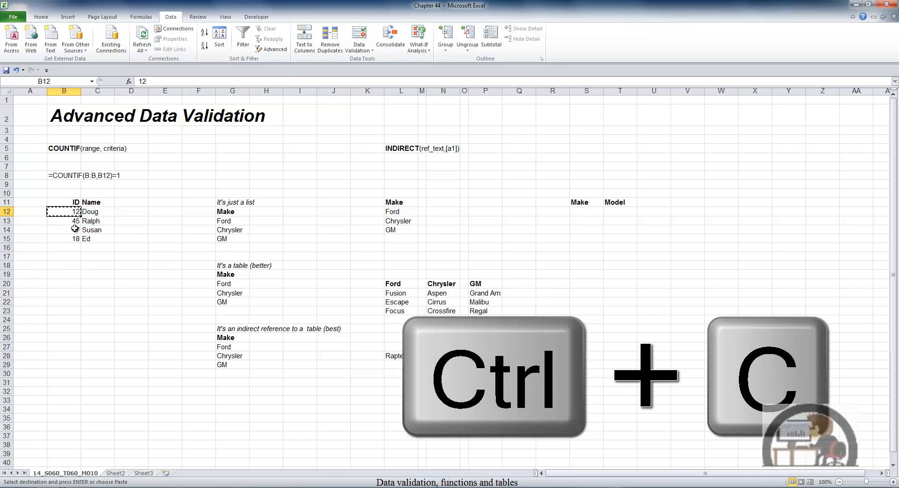
pyautogui.moveTo(70, 220); pyautogui.dragTo(59, 373)
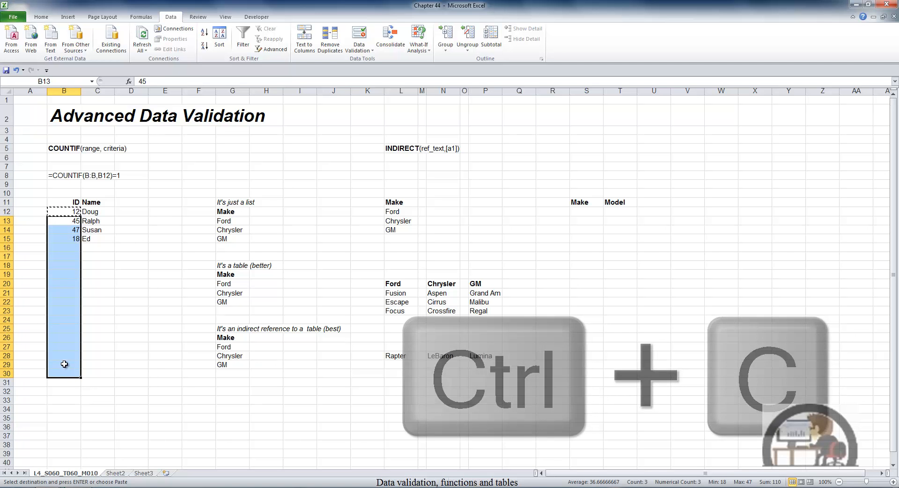
pyautogui.rightClick(65, 363)
pyautogui.click(95, 234)
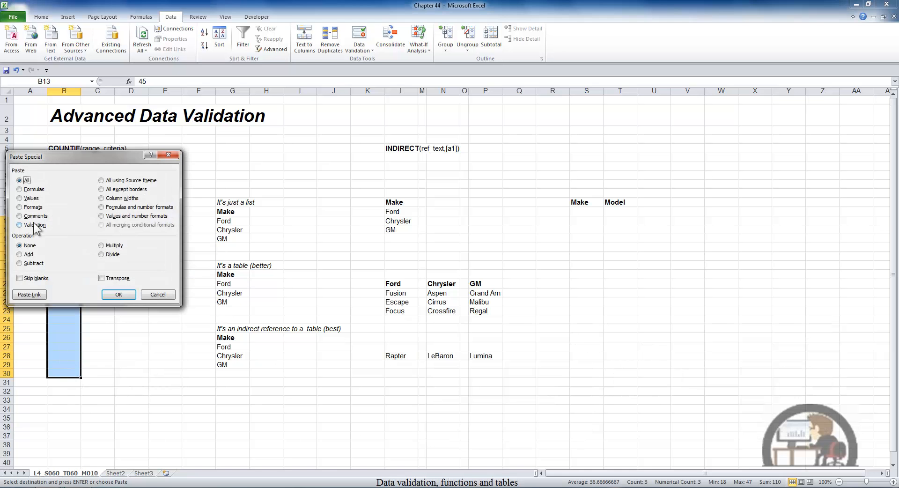
pyautogui.click(23, 224)
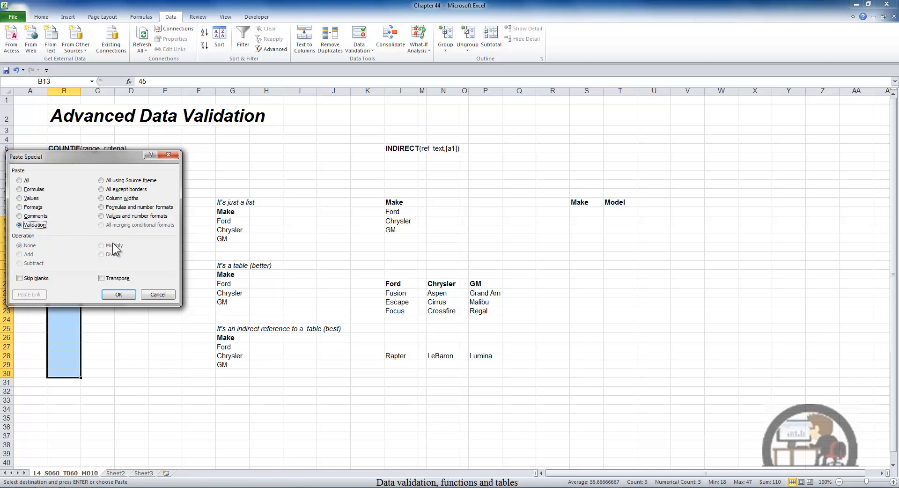
pyautogui.click(125, 296)
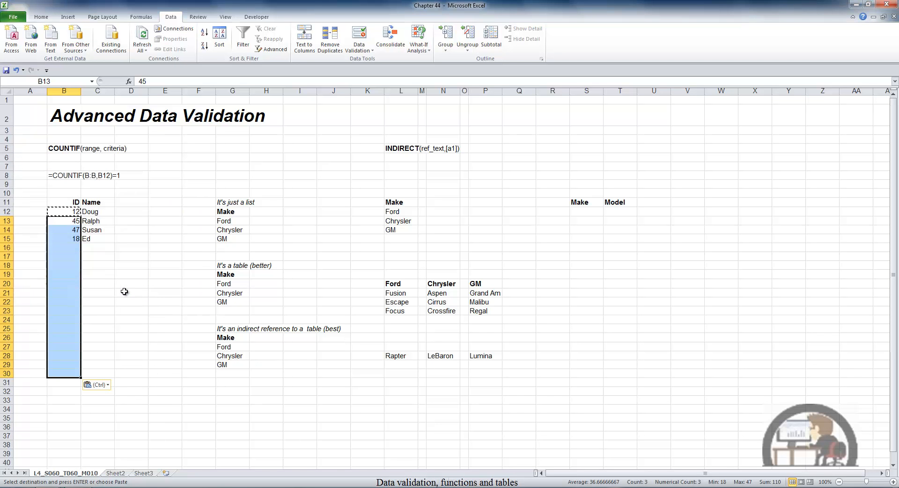
# Test the uniqueness rule in cell B16 with the duplicate ID 12, and enter 19 instead.
pyautogui.click(76, 247)
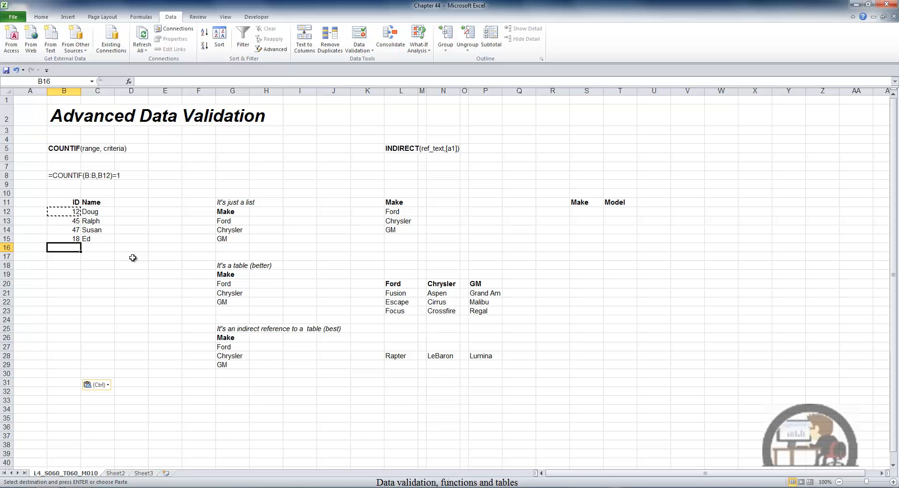
pyautogui.press('Escape')
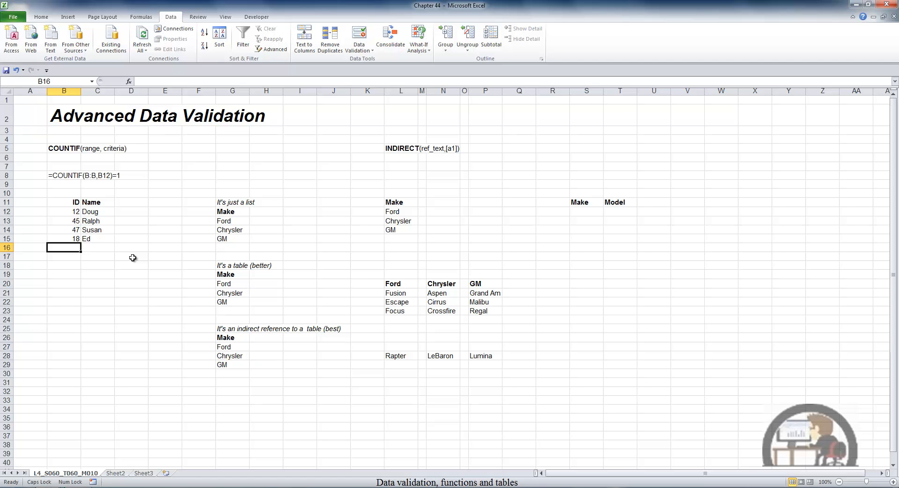
pyautogui.write('12')
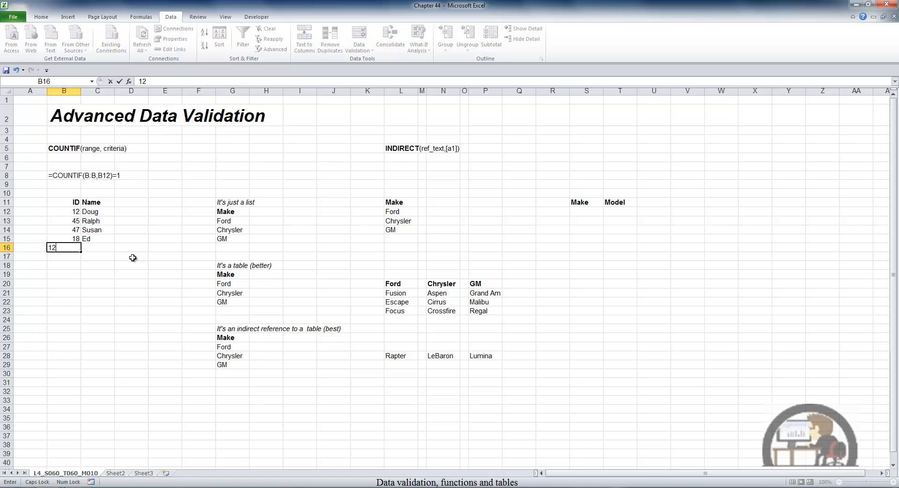
pyautogui.press('Return')
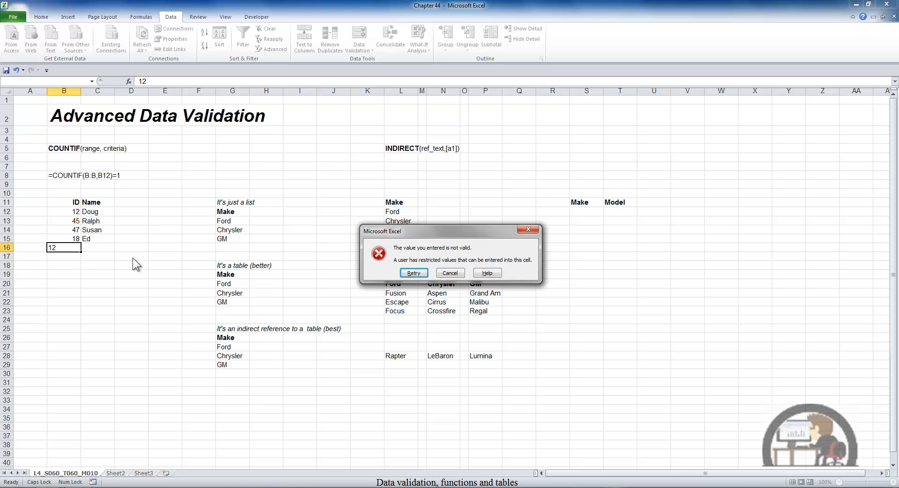
pyautogui.press('Escape')
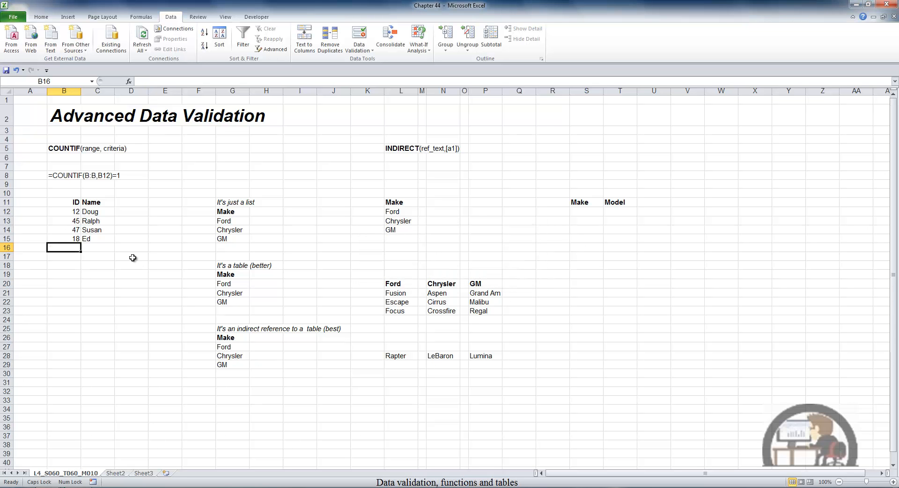
pyautogui.write('19')
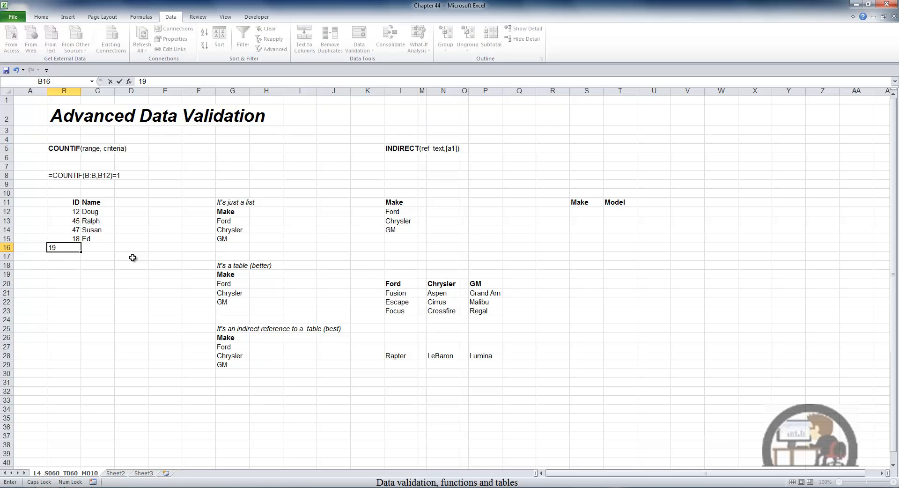
pyautogui.hotkey('ctrl', 'Return')
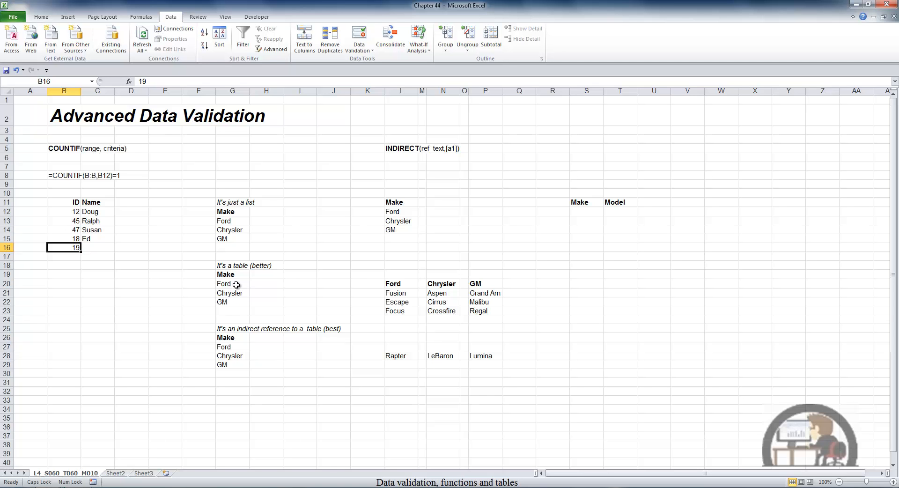
# Apply List data validation to cell F12, using the makes in G13:G15 as the source.
pyautogui.click(212, 213)
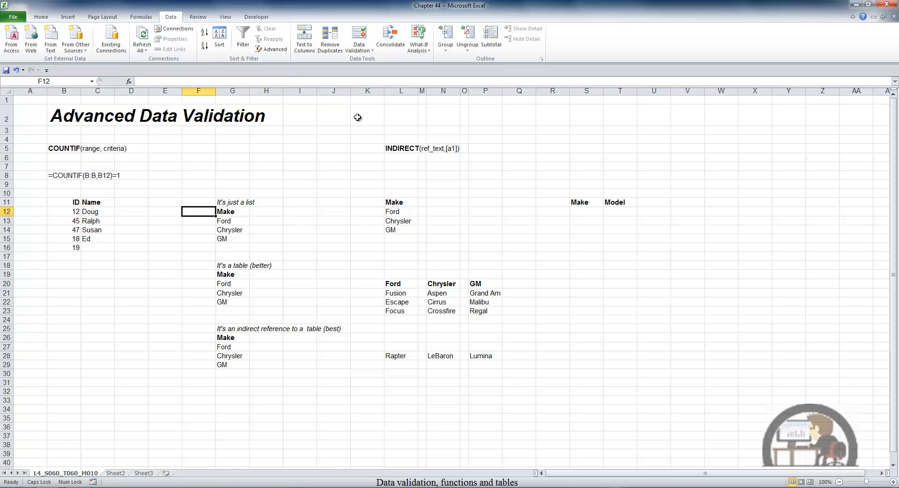
pyautogui.click(361, 55)
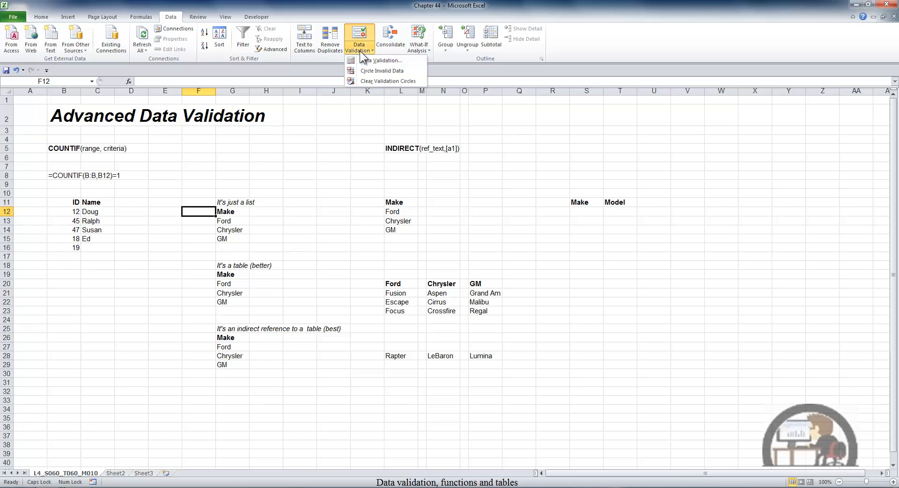
pyautogui.click(375, 60)
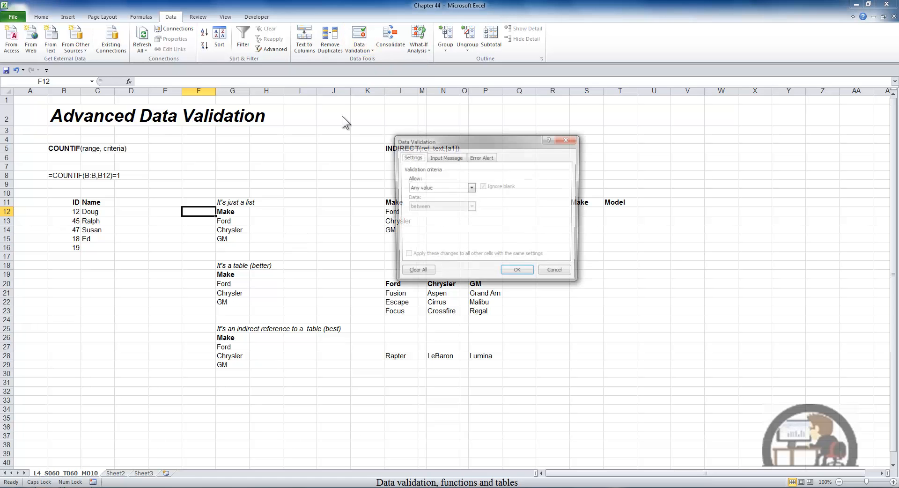
pyautogui.click(471, 187)
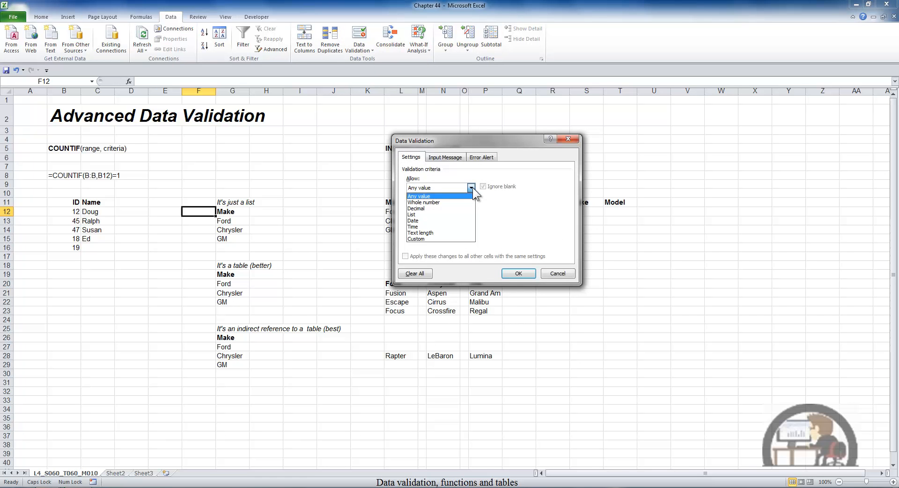
pyautogui.click(440, 214)
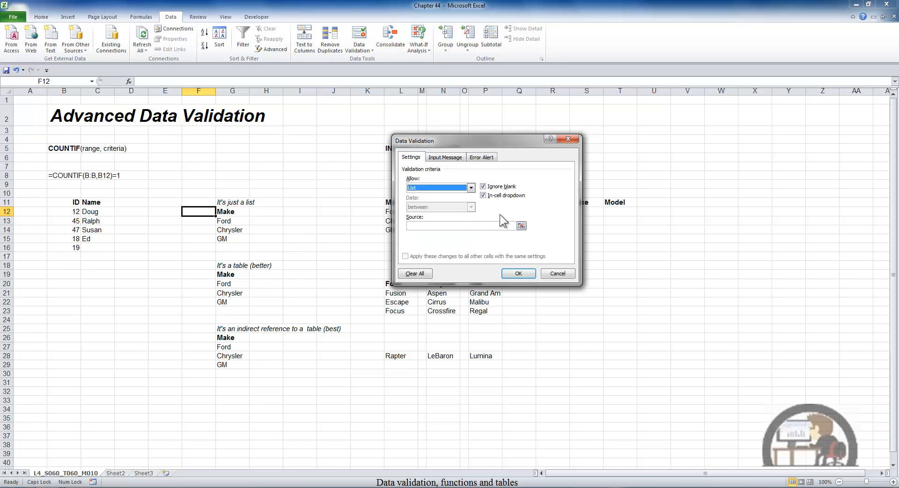
pyautogui.click(436, 226)
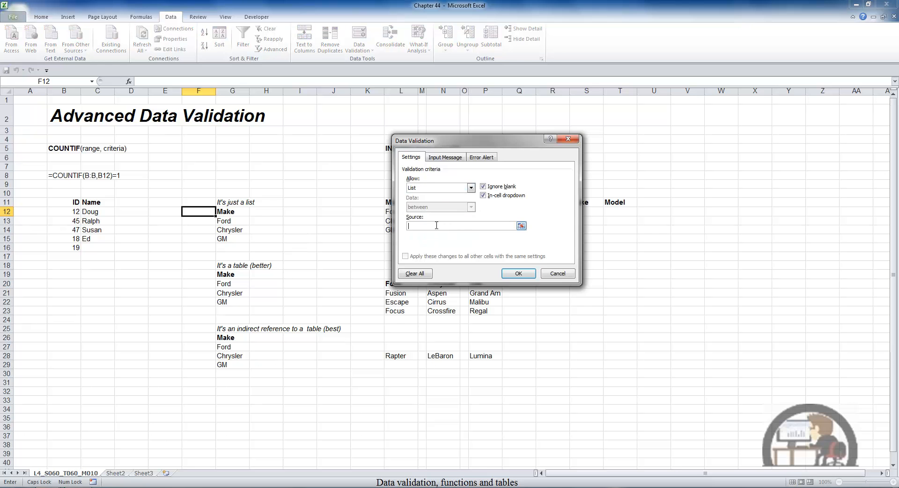
pyautogui.moveTo(234, 222); pyautogui.dragTo(240, 240)
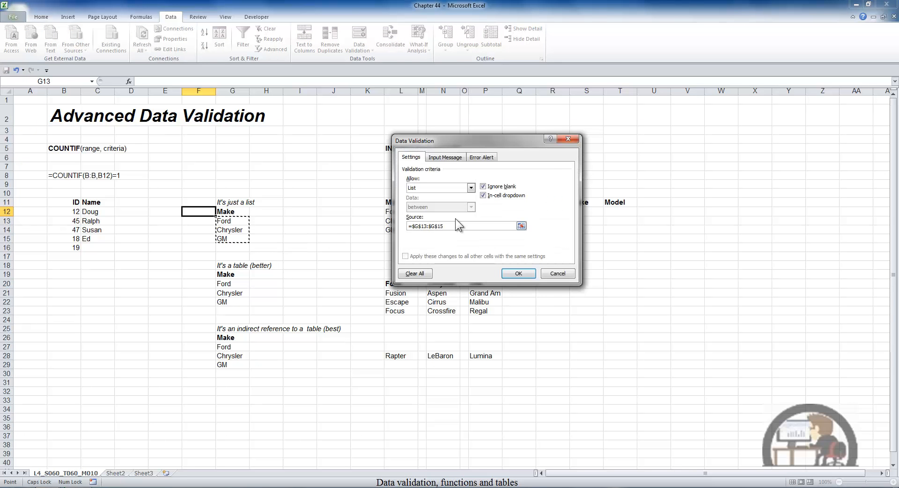
pyautogui.click(519, 273)
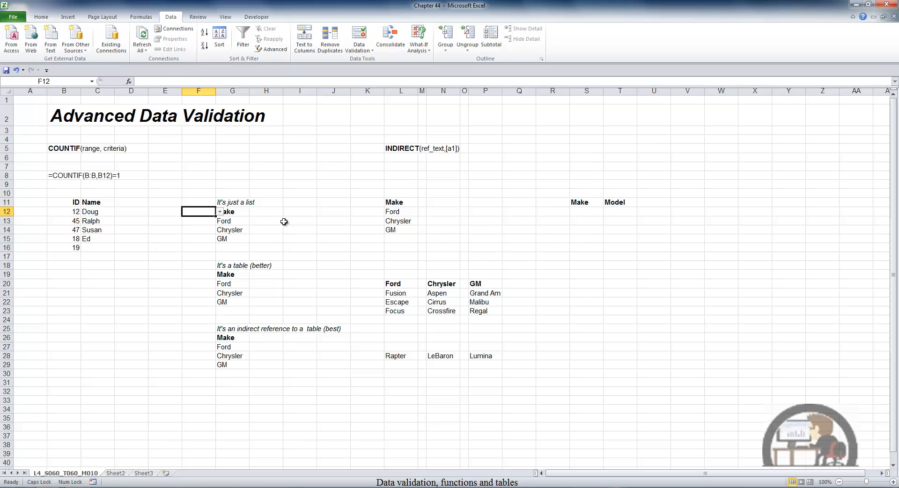
# Choose Ford from the validation list in cell F12.
pyautogui.hotkey('alt', 'Down')
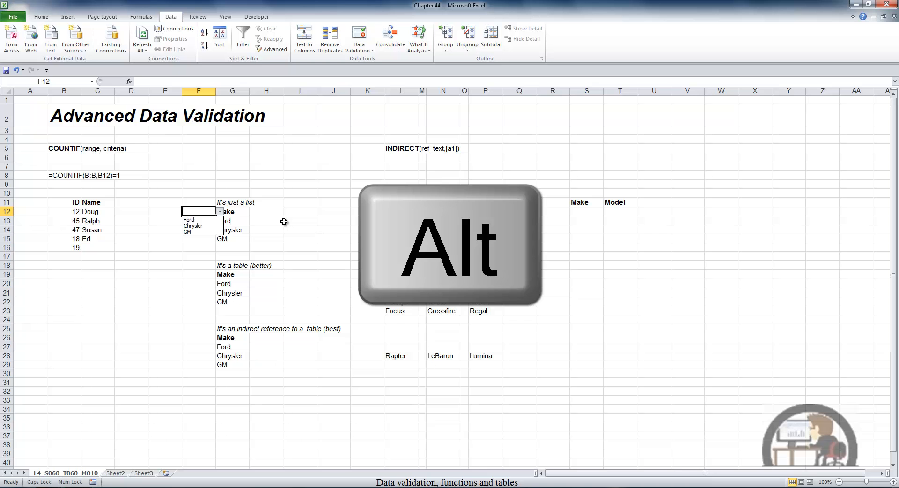
pyautogui.press('Down')
pyautogui.press('Return')
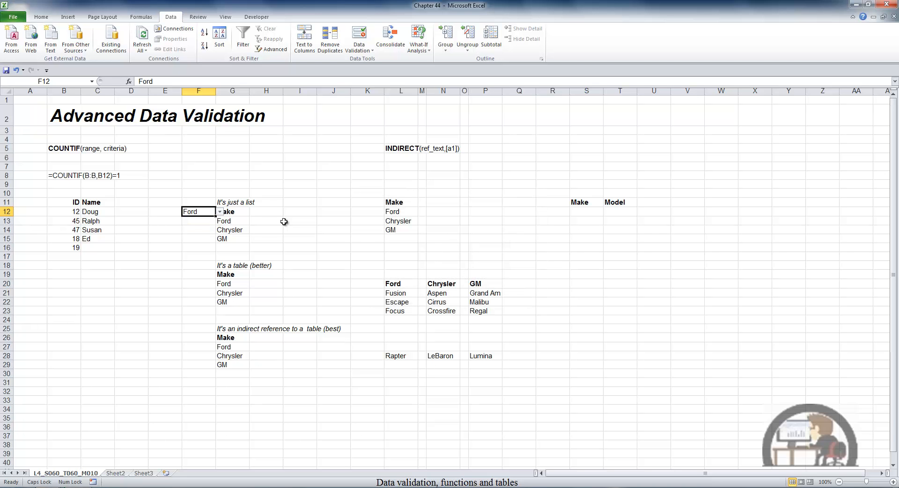
# Try to enter the unlisted make Toyota in cell F12, and cancel the entry.
pyautogui.write('Toyota')
pyautogui.press('Return')
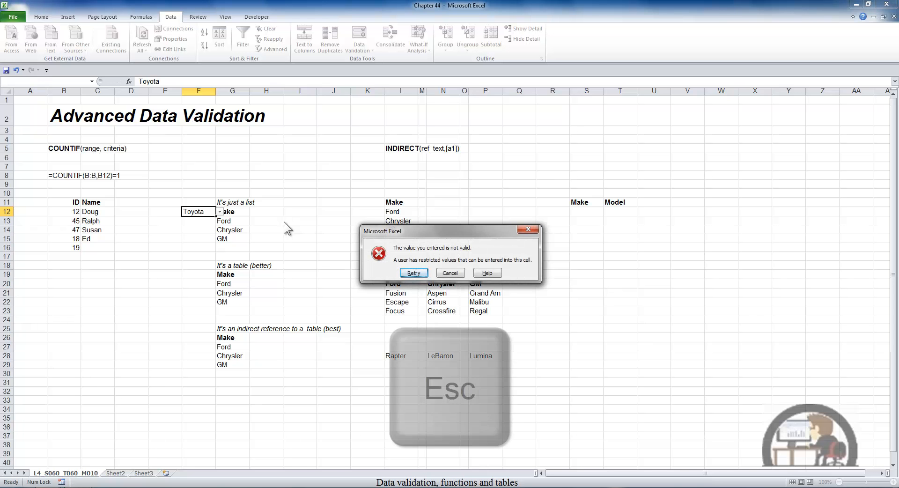
pyautogui.press('Escape')
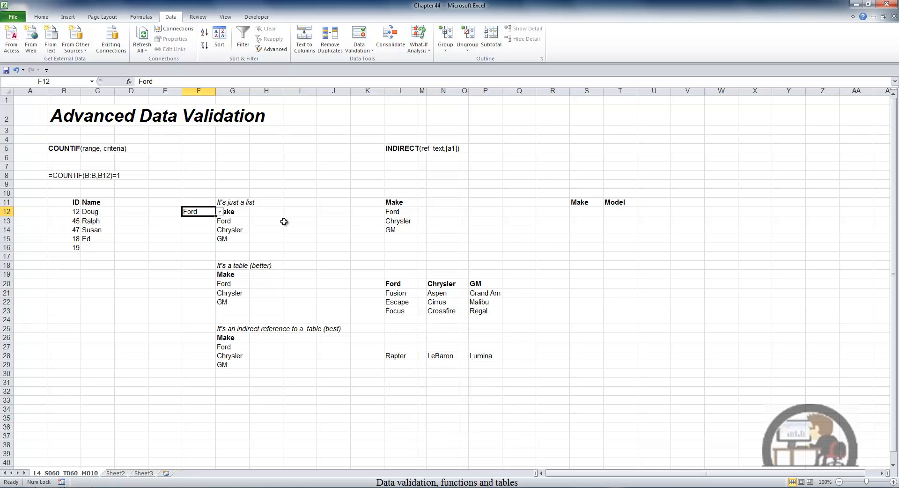
# Add Toyota in cell G16, directly below the plain list of makes.
pyautogui.press('Down')
pyautogui.press('Down')
pyautogui.press('Down')
pyautogui.press('Down')
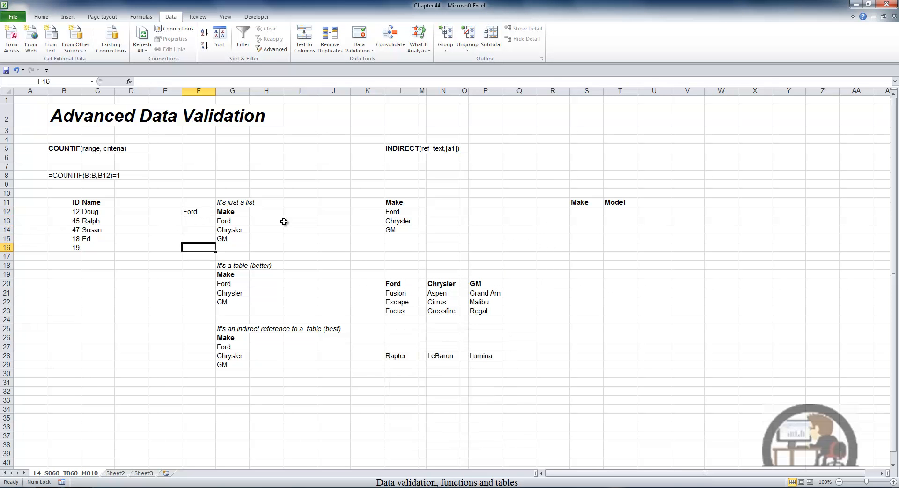
pyautogui.press('Right')
pyautogui.write('Toyota')
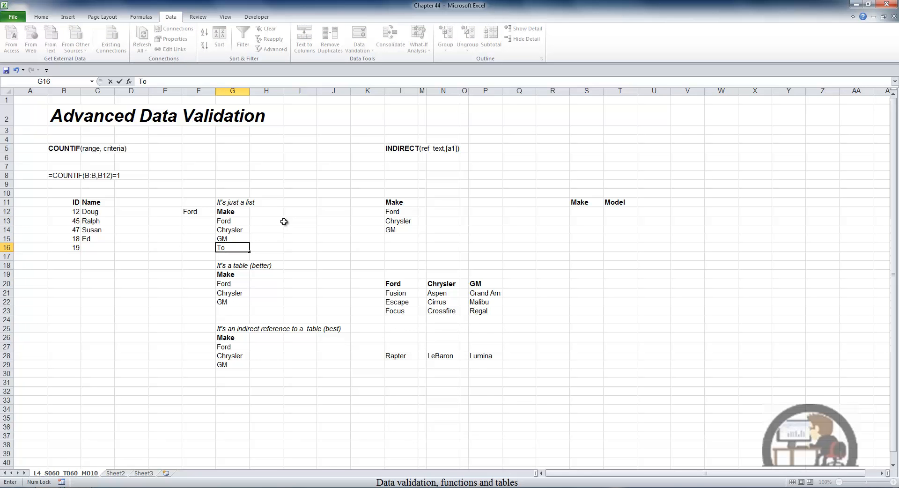
pyautogui.press('Return')
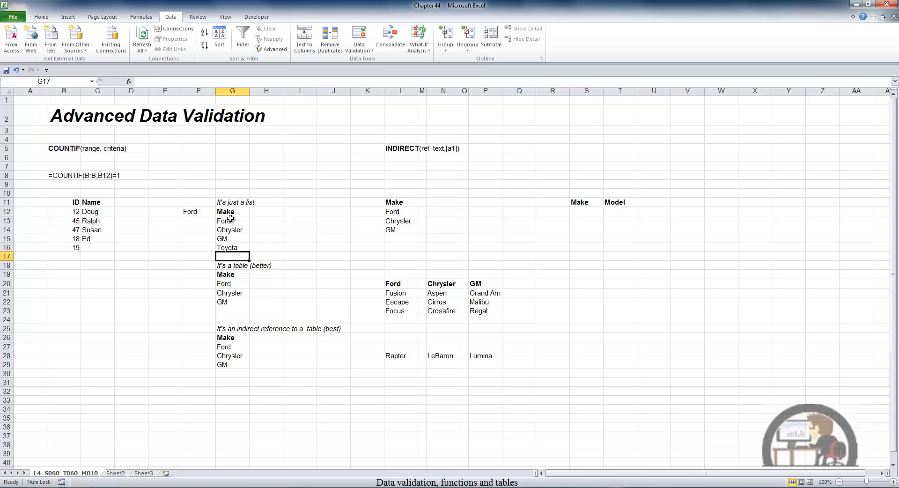
# Look through the validation list of cell F12 to check whether it offers Toyota.
pyautogui.click(198, 211)
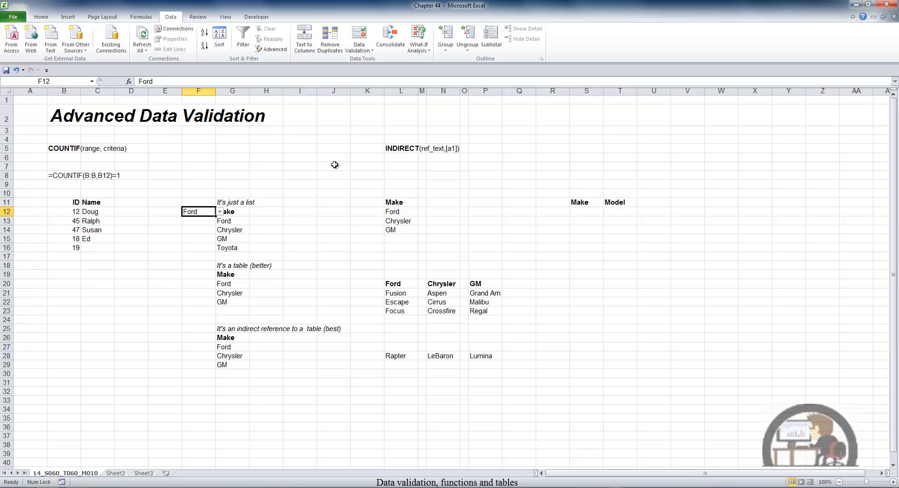
pyautogui.hotkey('alt', 'Down')
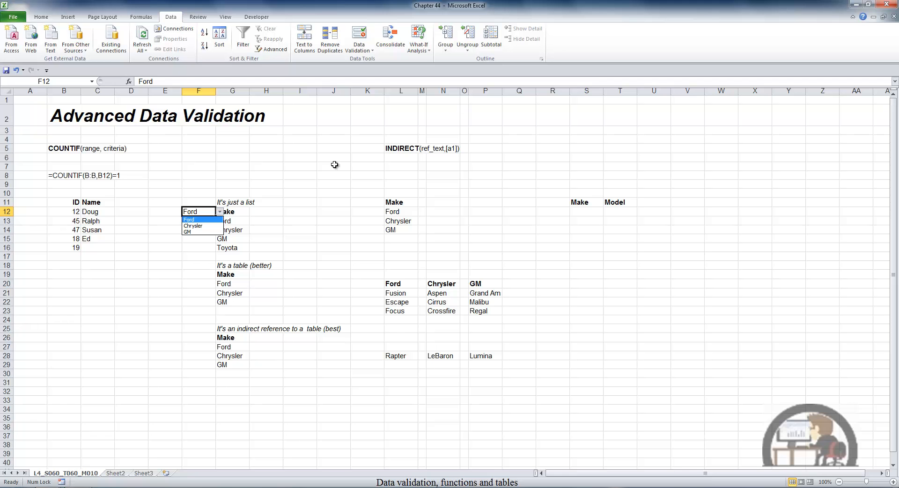
pyautogui.press('Down')
pyautogui.press('Down')
pyautogui.press('Up')
pyautogui.press('Up')
pyautogui.press('Down')
pyautogui.press('Down')
pyautogui.press('Up')
pyautogui.press('Up')
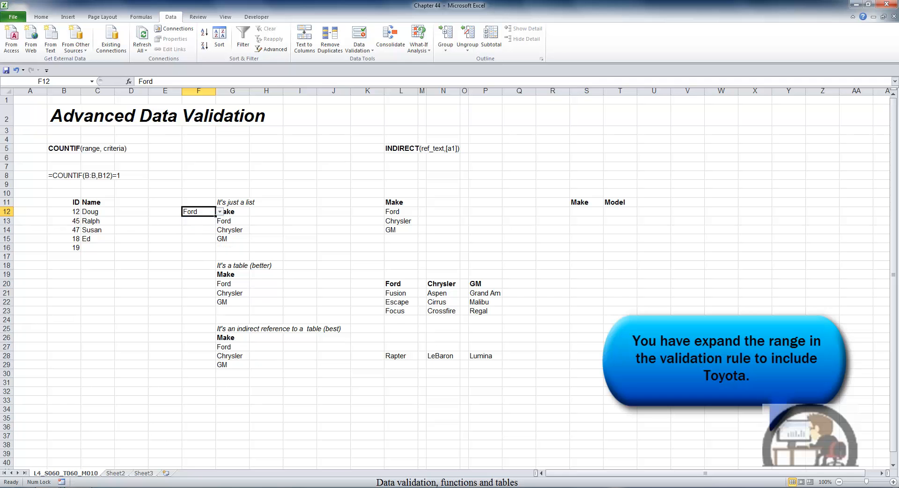
# Convert the makes in G19:G22 into a table with headers.
pyautogui.moveTo(239, 274); pyautogui.dragTo(239, 298)
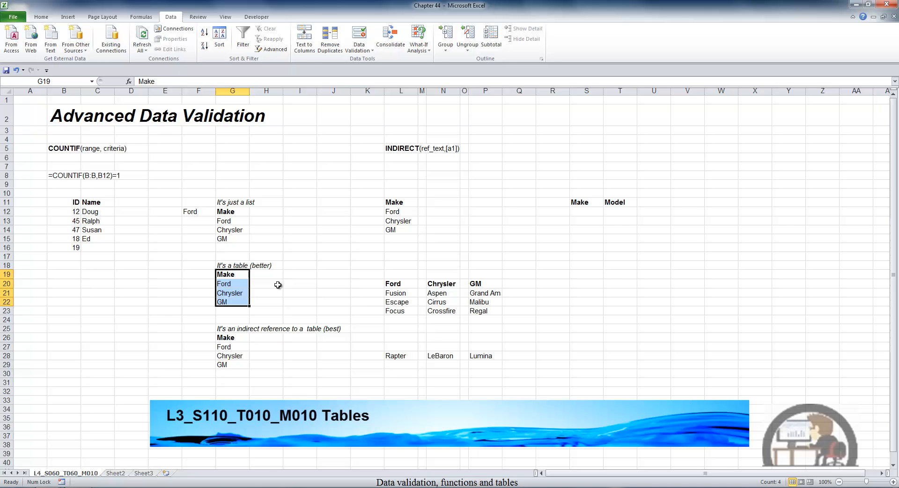
pyautogui.hotkey('ctrl', 't')
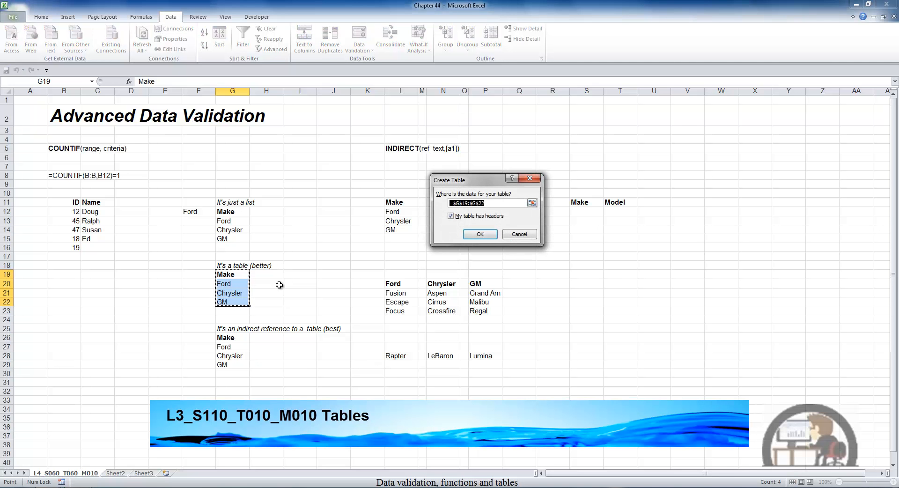
pyautogui.click(486, 235)
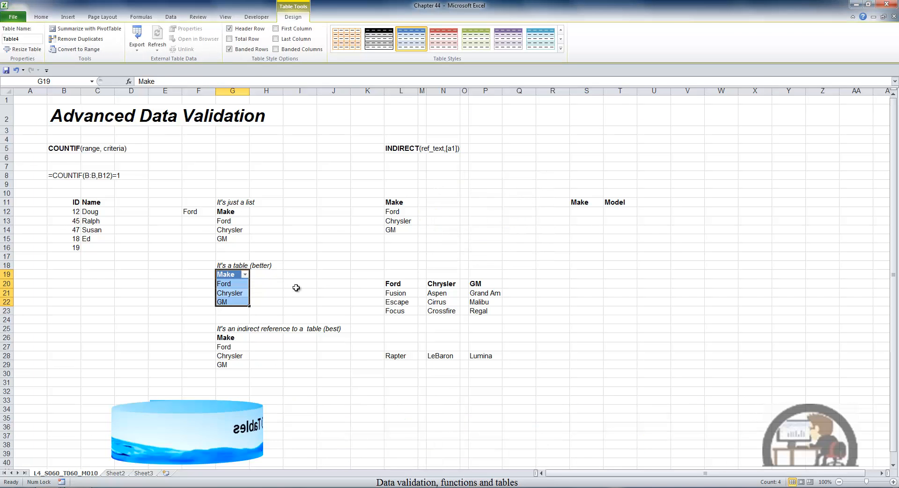
# Change the validation list source of cell F12 to the table's makes in G20:G22, and check the choices offered.
pyautogui.click(199, 211)
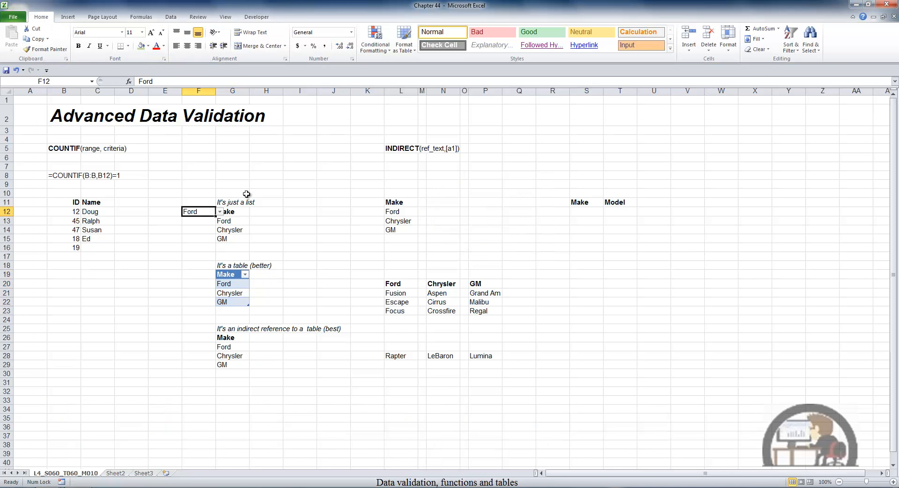
pyautogui.click(170, 16)
pyautogui.click(358, 51)
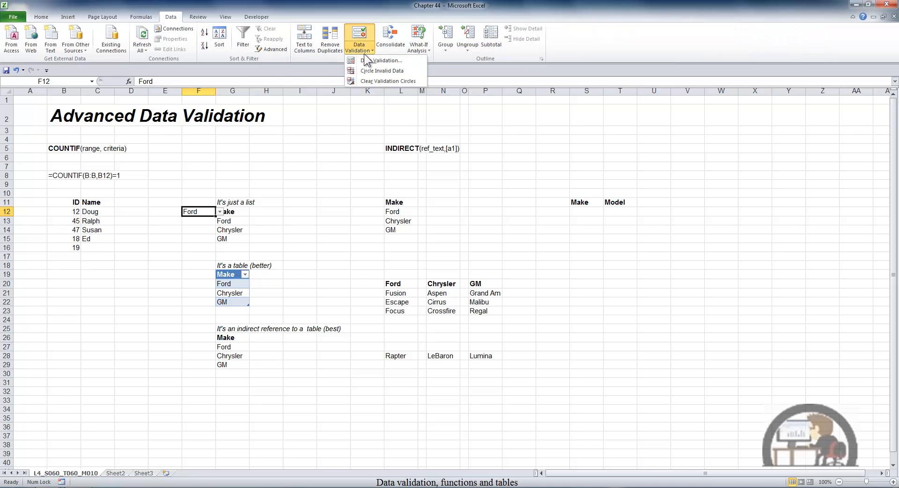
pyautogui.click(370, 60)
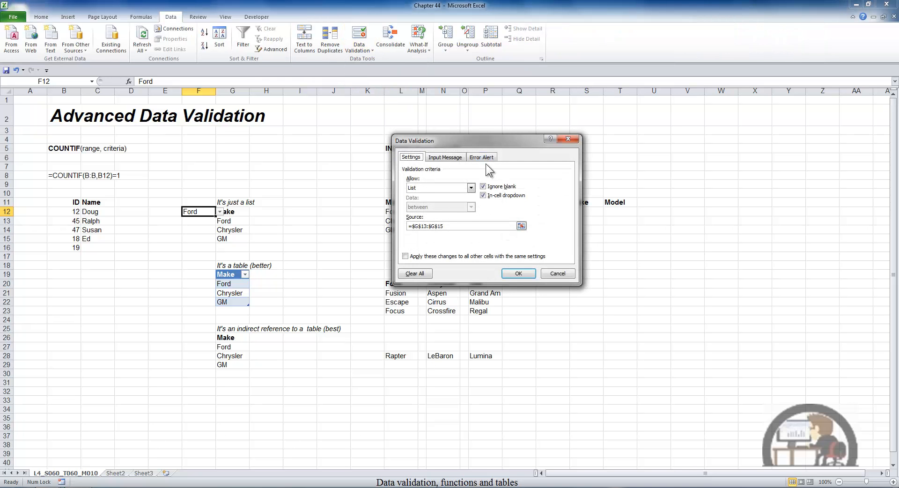
pyautogui.click(456, 225)
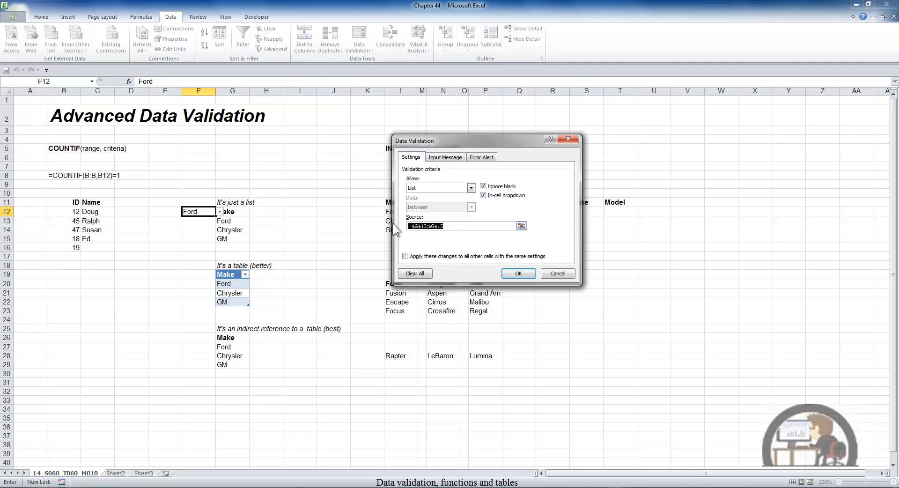
pyautogui.moveTo(232, 284); pyautogui.dragTo(246, 302)
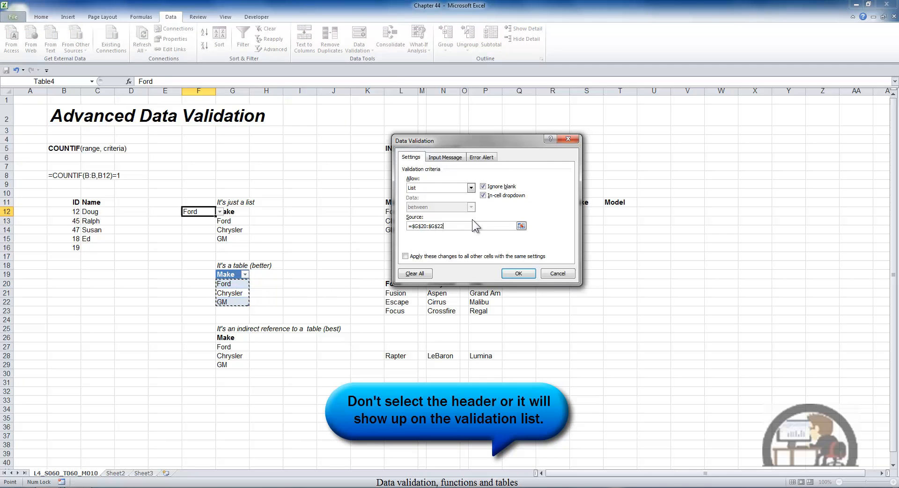
pyautogui.click(518, 273)
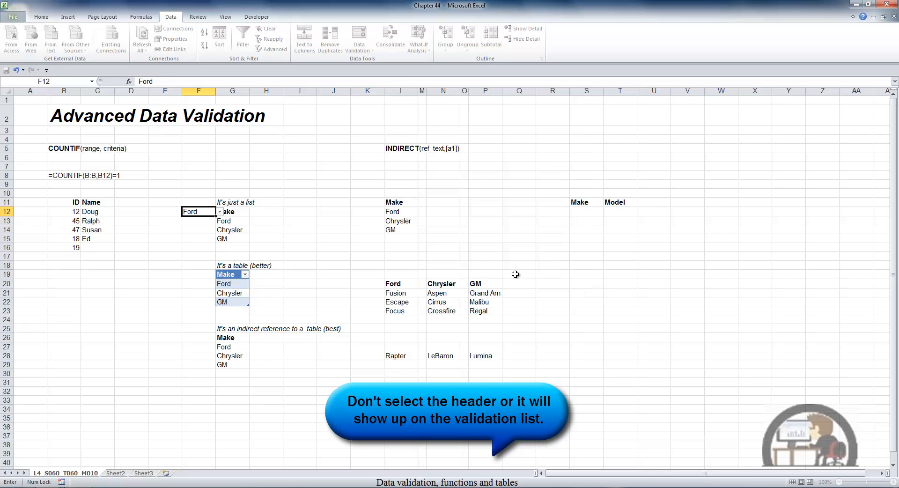
pyautogui.hotkey('alt', 'Down')
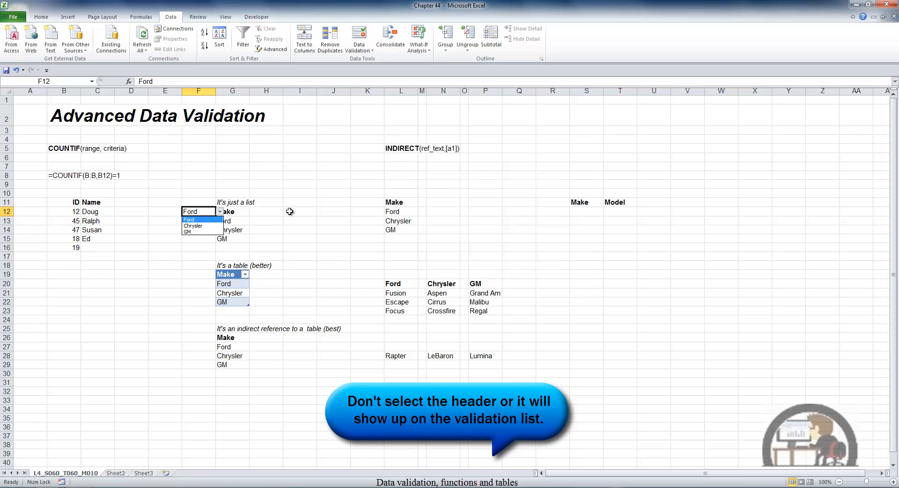
pyautogui.press('Escape')
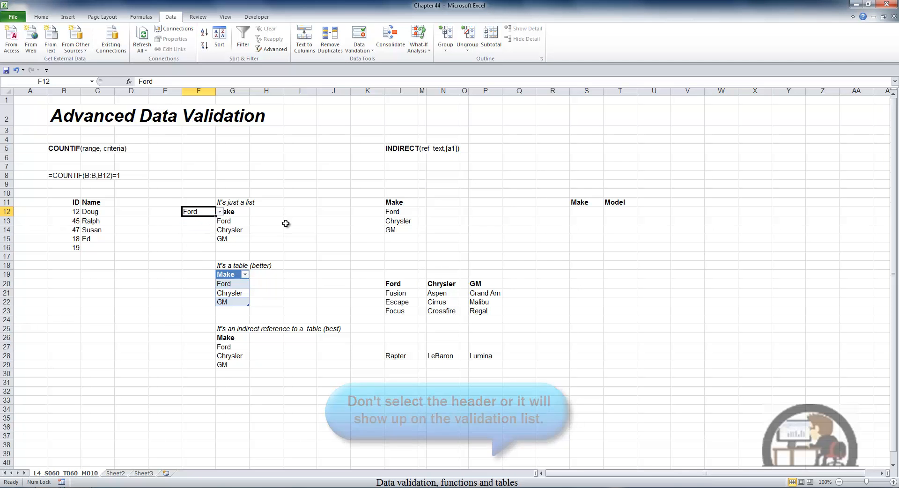
# Add Toyota as a new row of the Make table in cell G23.
pyautogui.click(238, 310)
pyautogui.write('Toyota')
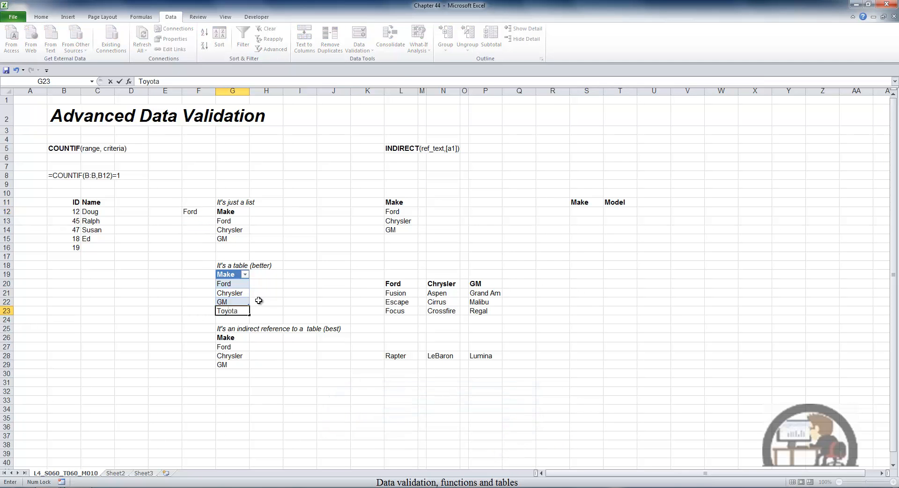
pyautogui.press('Return')
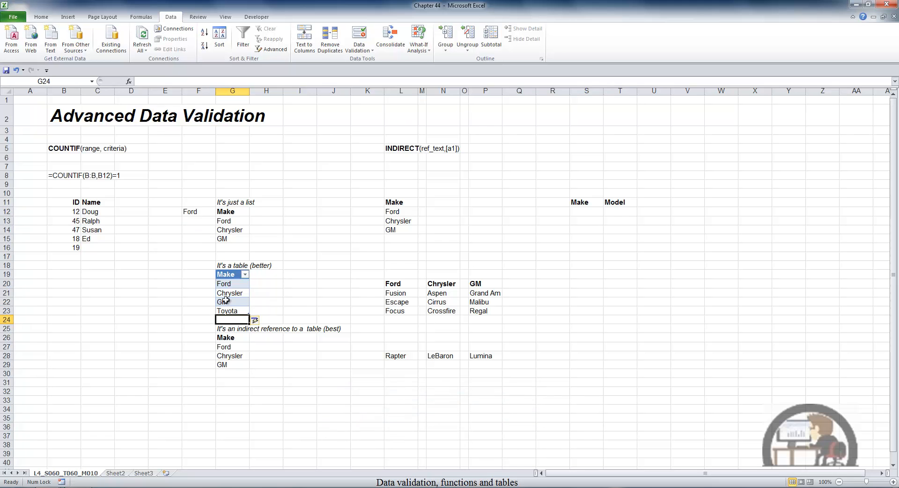
# Check cell F12's validation list for the new table entry Toyota, and leave the cell's make as it is.
pyautogui.click(192, 209)
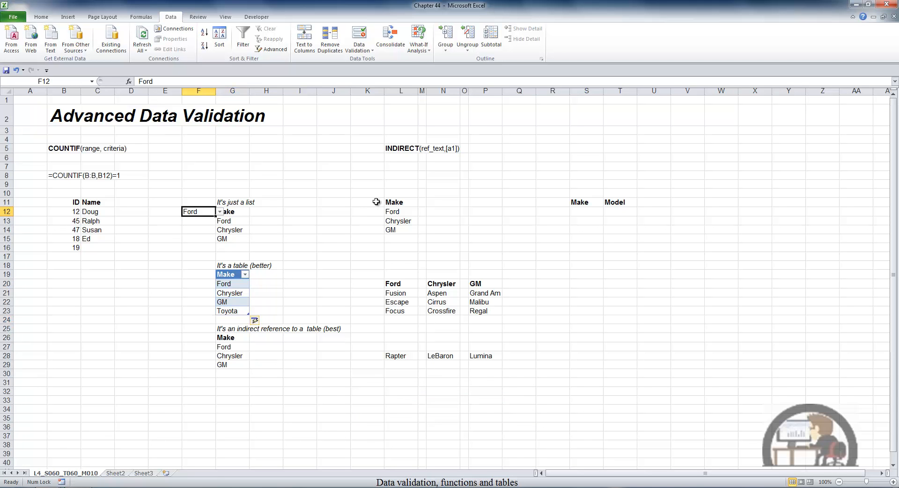
pyautogui.hotkey('alt', 'Down')
pyautogui.press('Down')
pyautogui.press('Down')
pyautogui.press('Down')
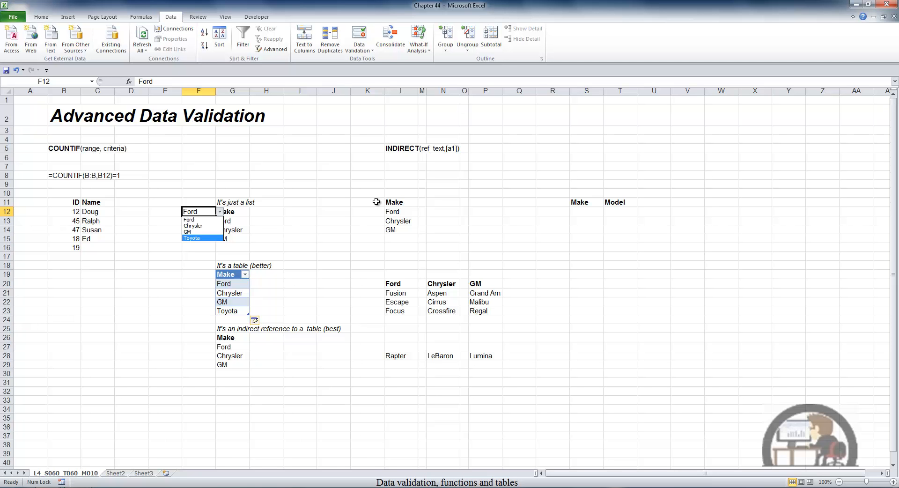
pyautogui.press('Escape')
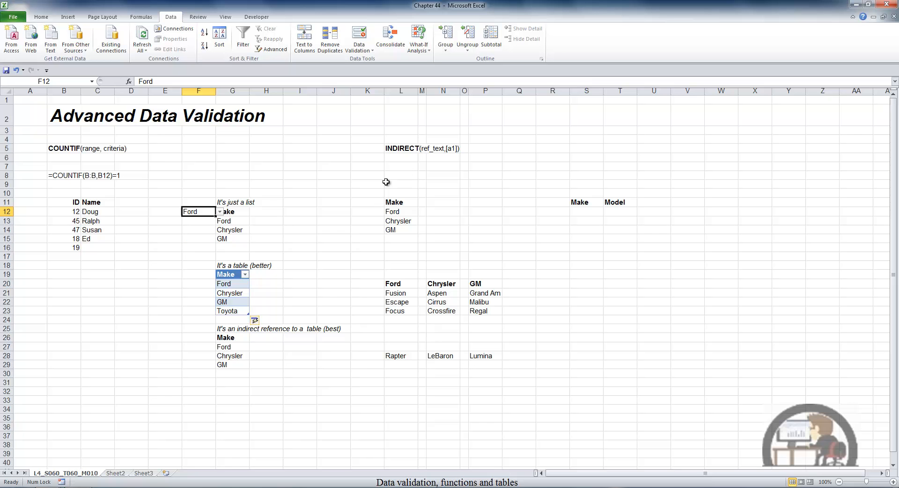
# Convert the makes in G26:G29 into a table with headers, and name it Cars.
pyautogui.moveTo(234, 338); pyautogui.dragTo(252, 357)
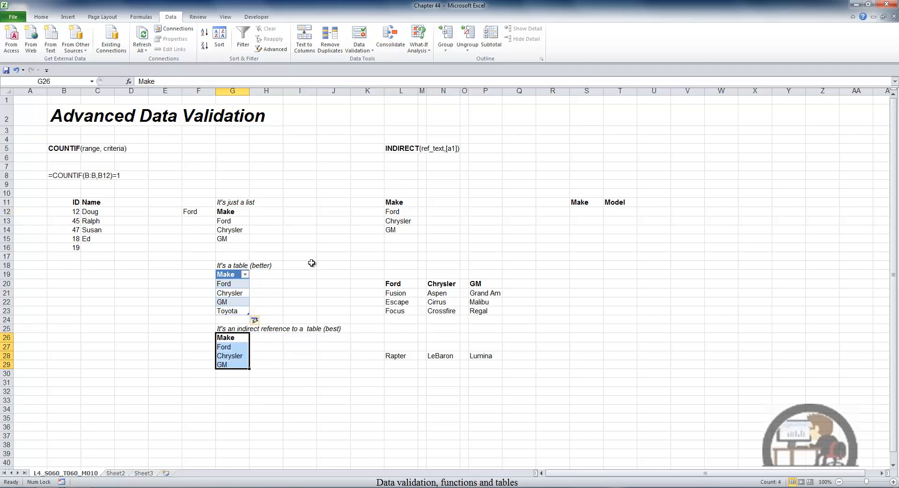
pyautogui.hotkey('ctrl', 't')
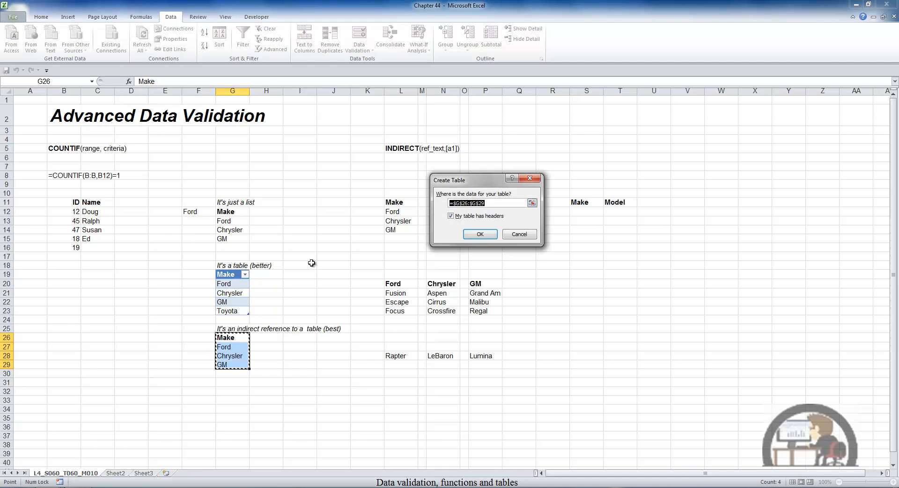
pyautogui.click(479, 235)
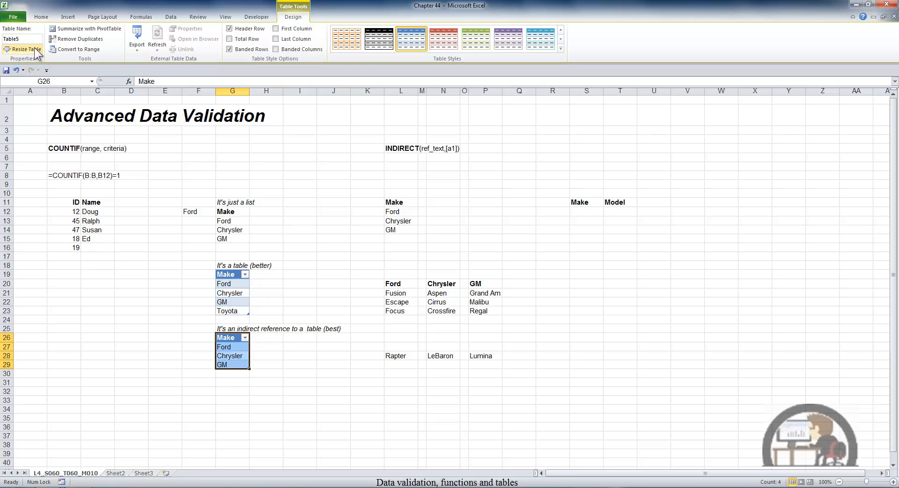
pyautogui.click(5, 39)
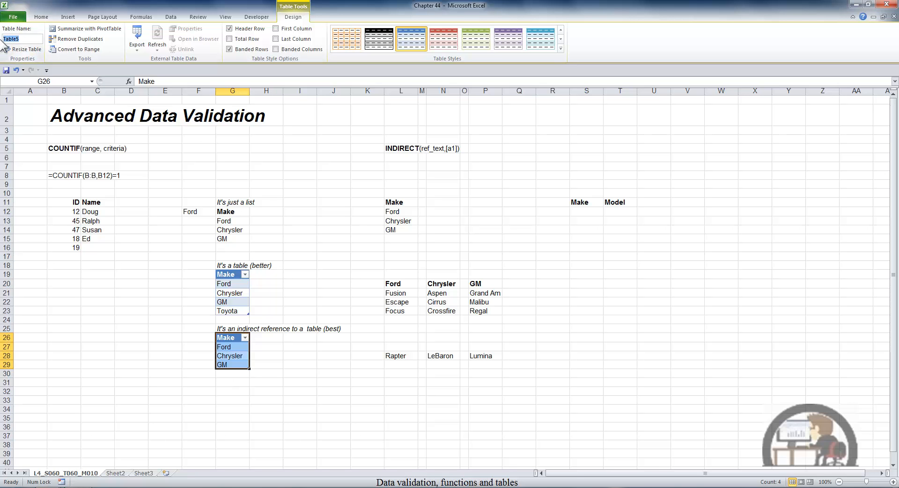
pyautogui.write('Cars')
pyautogui.press('Return')
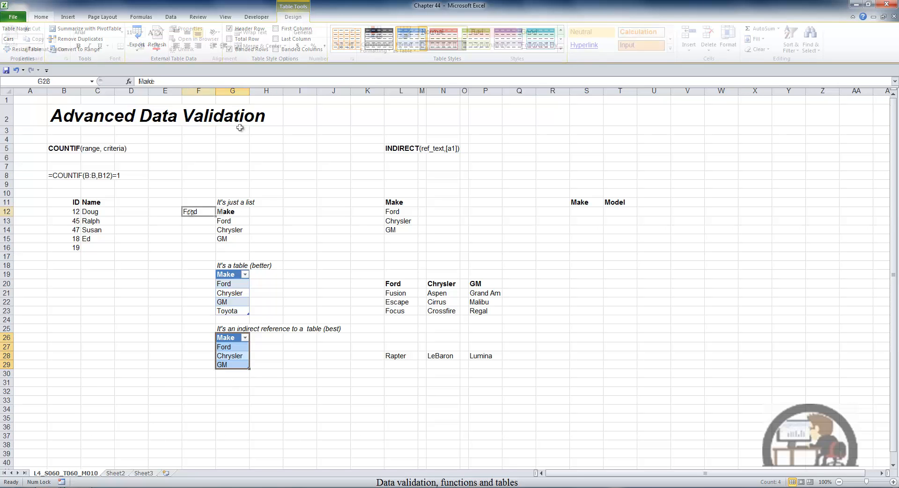
# Enter the table name Cars as text in cell A26.
pyautogui.click(191, 211)
pyautogui.click(31, 338)
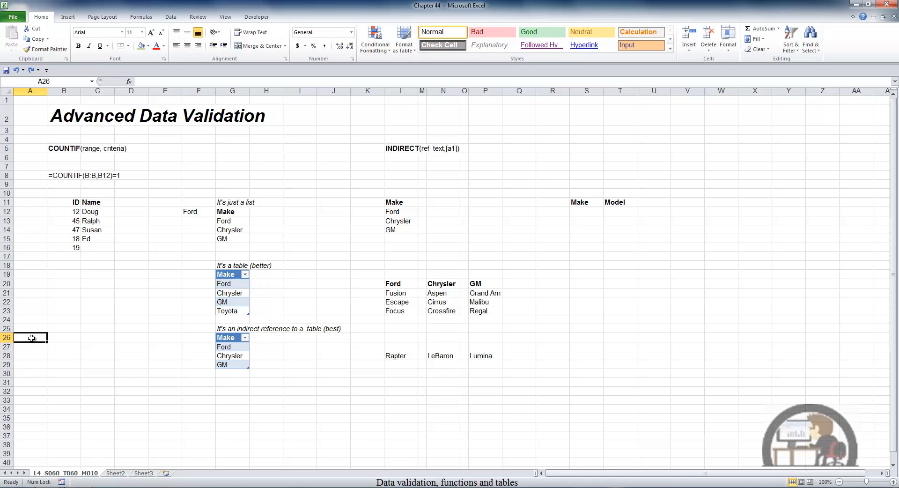
pyautogui.write('Cars')
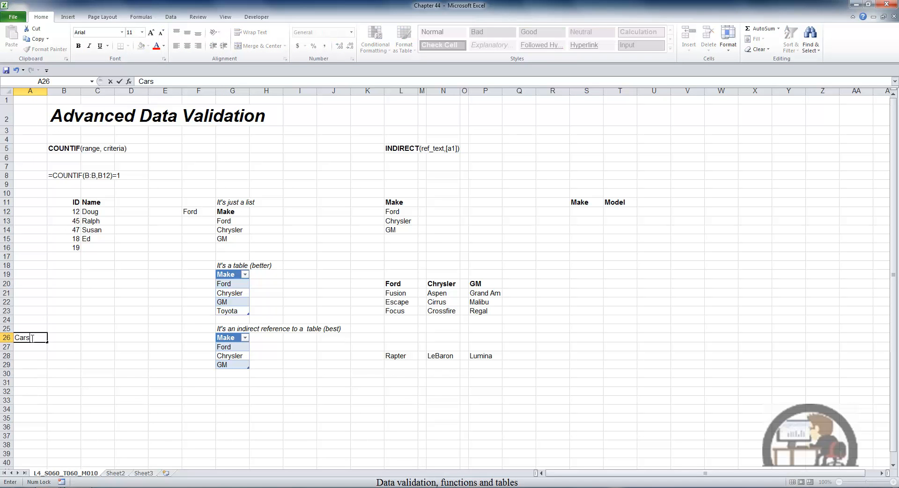
pyautogui.press('Return')
# Change the source of cell F12's validation list to =INDIRECT(A26).
pyautogui.click(199, 212)
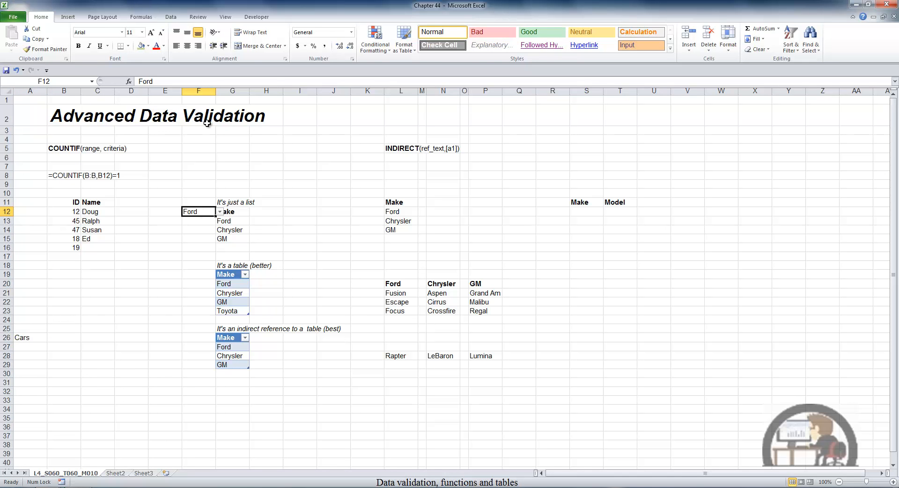
pyautogui.click(172, 17)
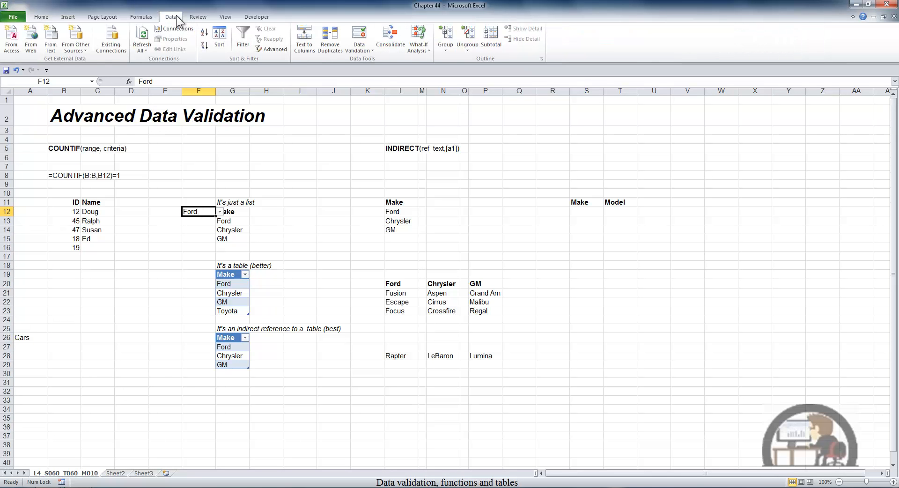
pyautogui.click(364, 49)
pyautogui.click(378, 60)
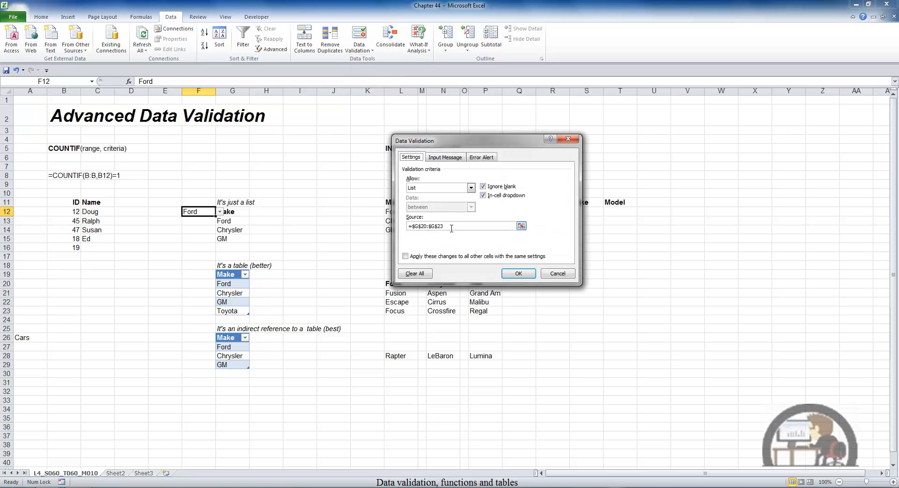
pyautogui.click(448, 225)
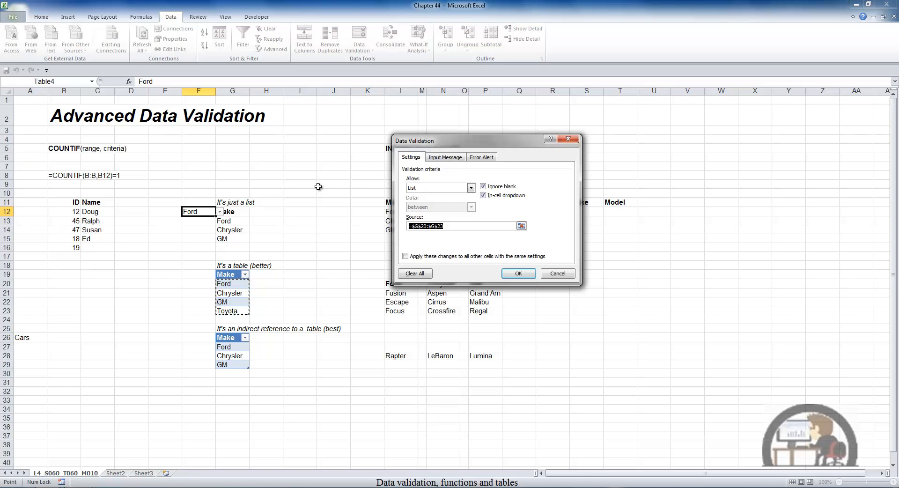
pyautogui.write('=')
pyautogui.press('capslock')
pyautogui.write('I')
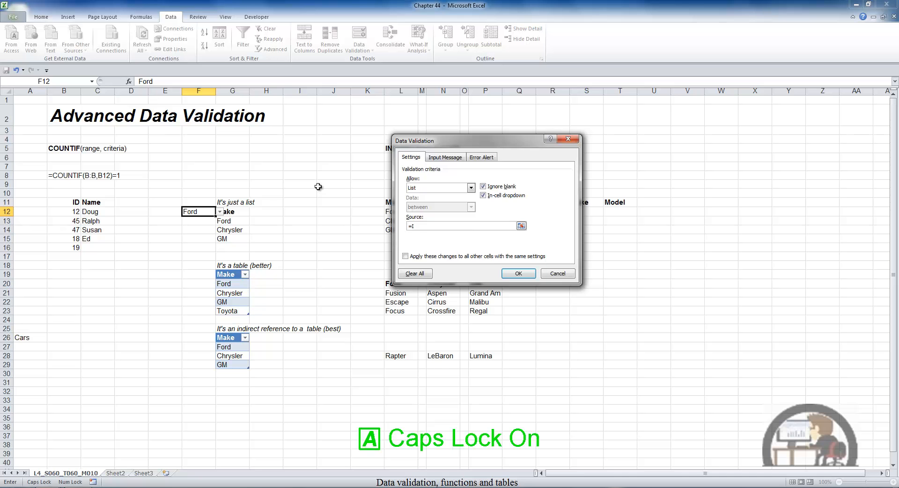
pyautogui.write('NDIRECT(')
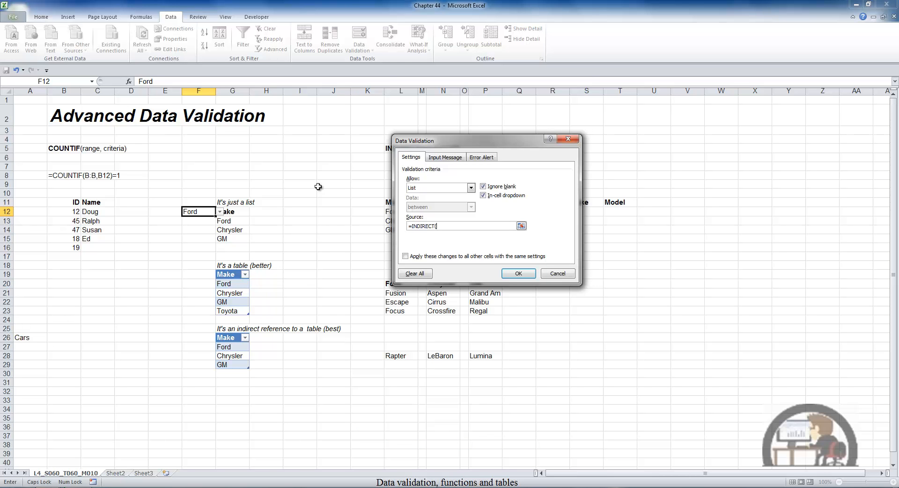
pyautogui.write('A26)')
pyautogui.click(518, 273)
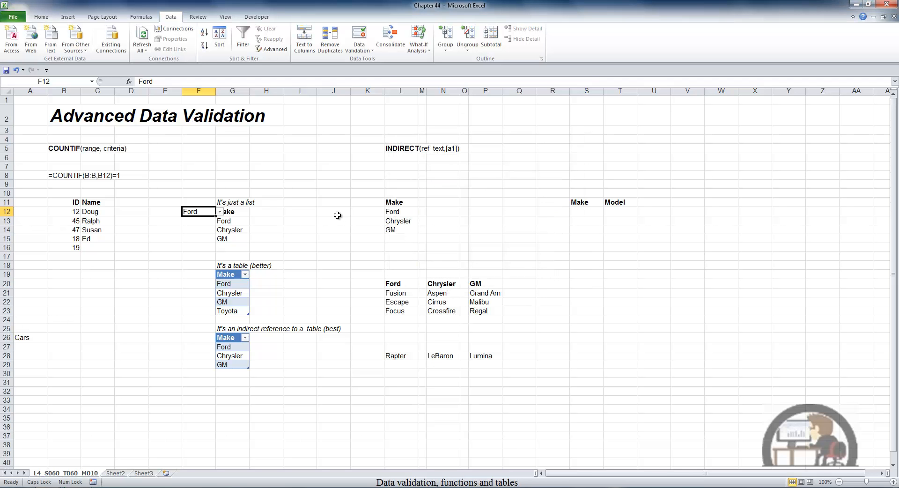
# Look through cell F12's validation list based on the Cars table, and close it without picking another make.
pyautogui.hotkey('alt', 'Down')
pyautogui.press('Down')
pyautogui.press('Down')
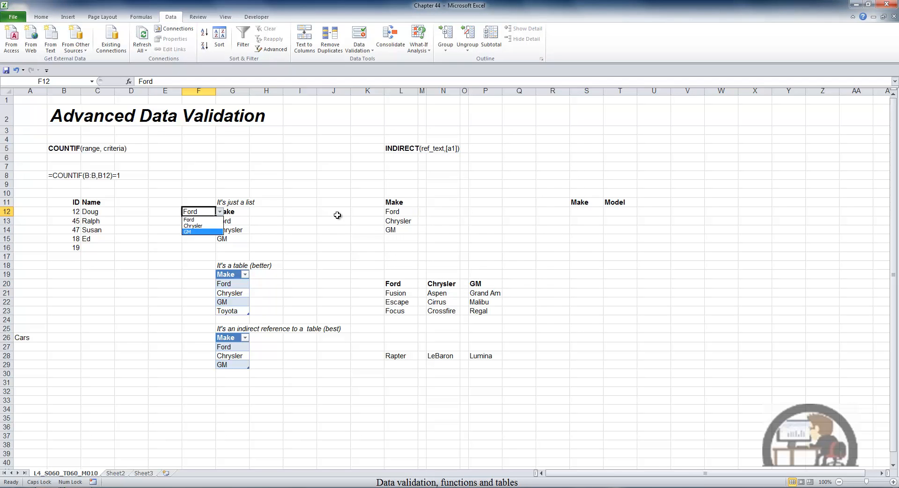
pyautogui.press('Up')
pyautogui.press('Up')
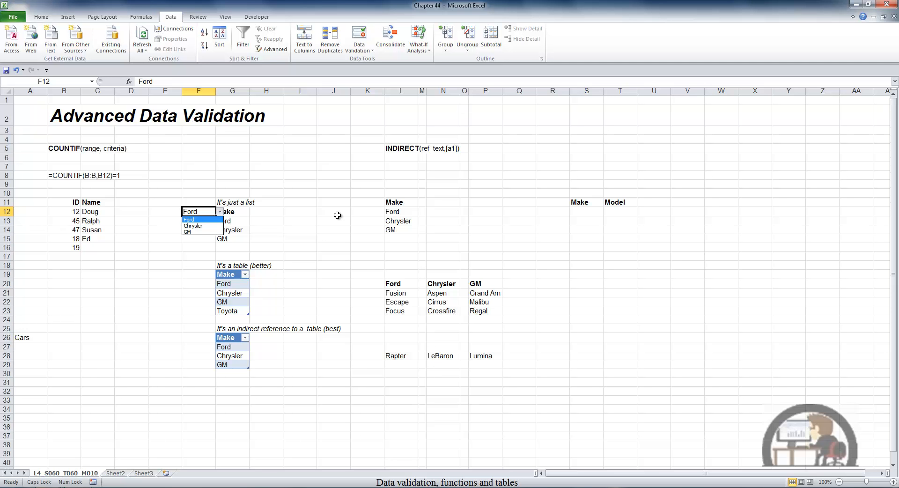
pyautogui.press('capslock')
pyautogui.press('Escape')
# Add Toyota as a new row of the Cars table in cell G30.
pyautogui.click(233, 375)
pyautogui.write('Toyota')
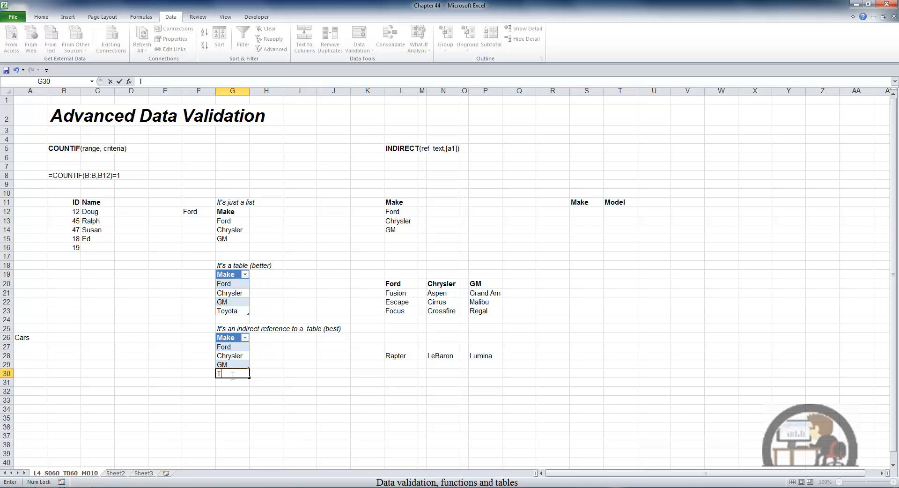
pyautogui.press('Return')
# Check cell F12's validation list for the Toyota entry added to the Cars table, keeping the cell's make.
pyautogui.click(201, 212)
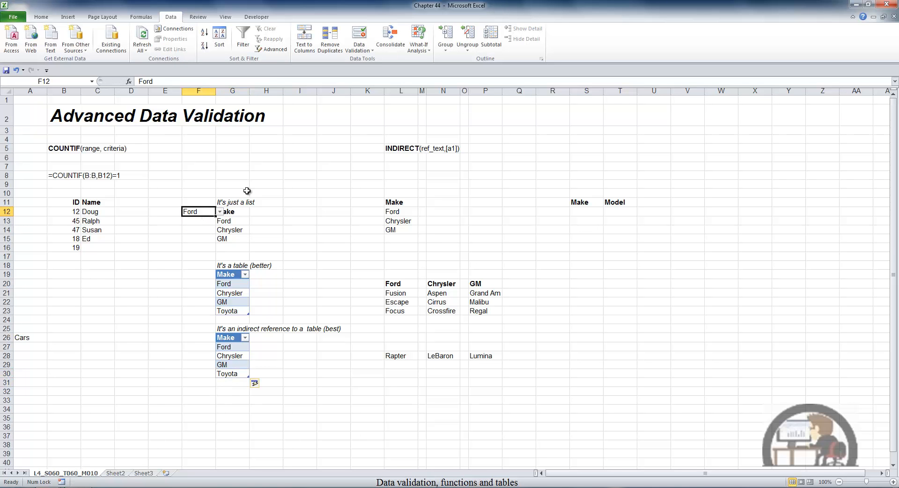
pyautogui.hotkey('alt', 'Down')
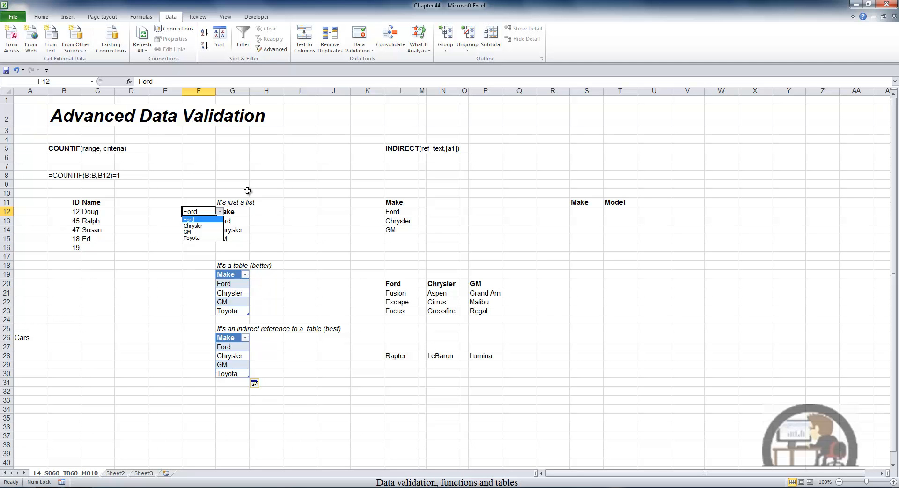
pyautogui.press('Escape')
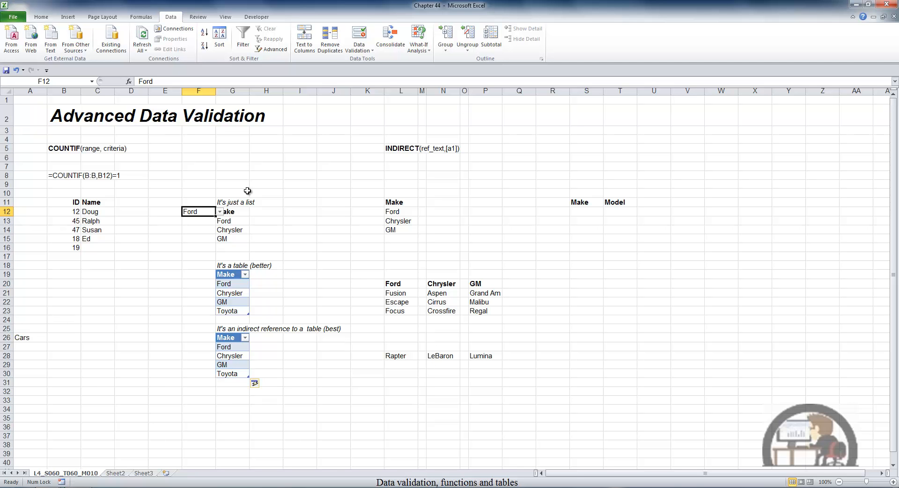
pyautogui.hotkey('ctrl', 'z')
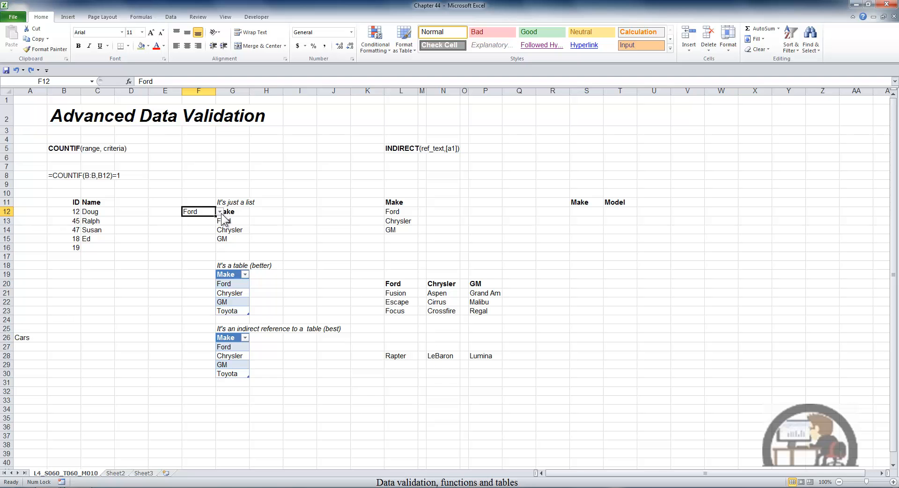
# Convert the makes in L11:L14 into a table with headers, and name it Make.
pyautogui.moveTo(392, 202); pyautogui.dragTo(397, 230)
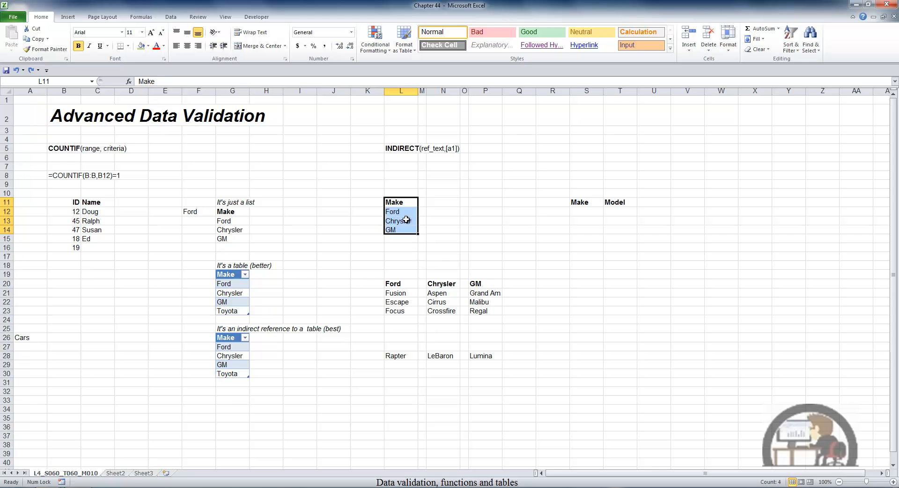
pyautogui.hotkey('ctrl', 't')
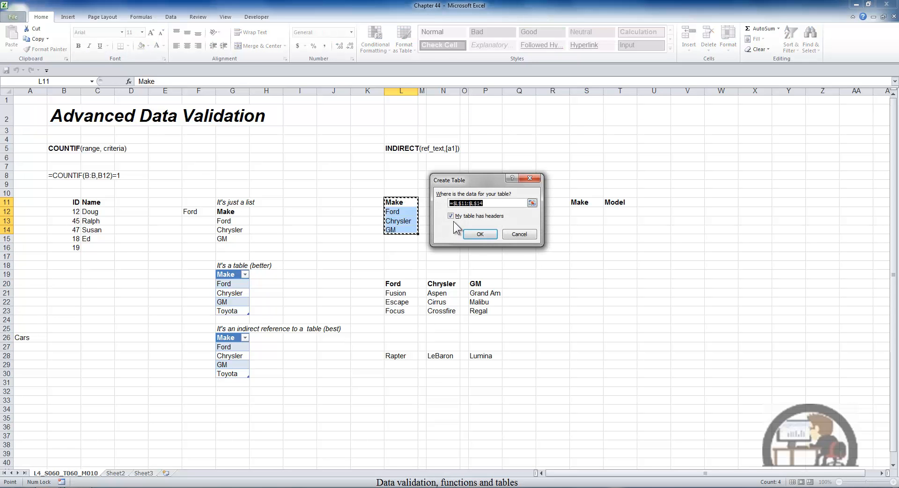
pyautogui.click(475, 234)
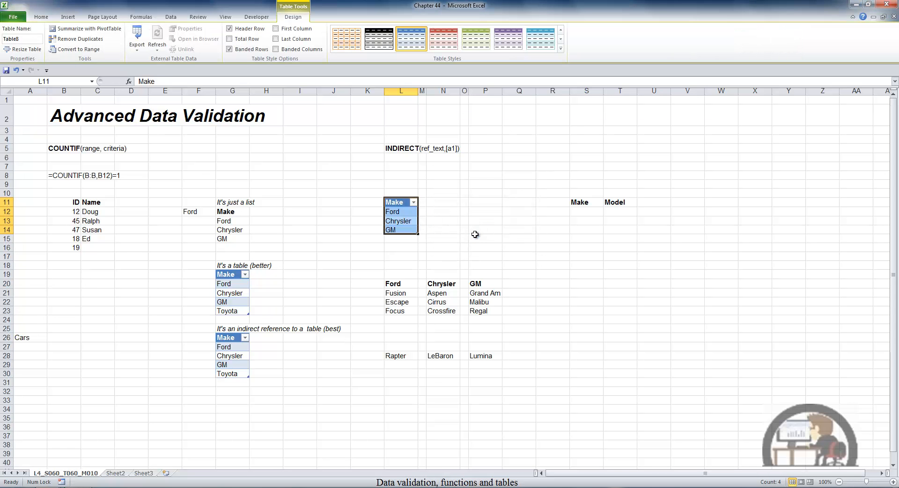
pyautogui.click(30, 38)
pyautogui.write('Make')
pyautogui.click(395, 284)
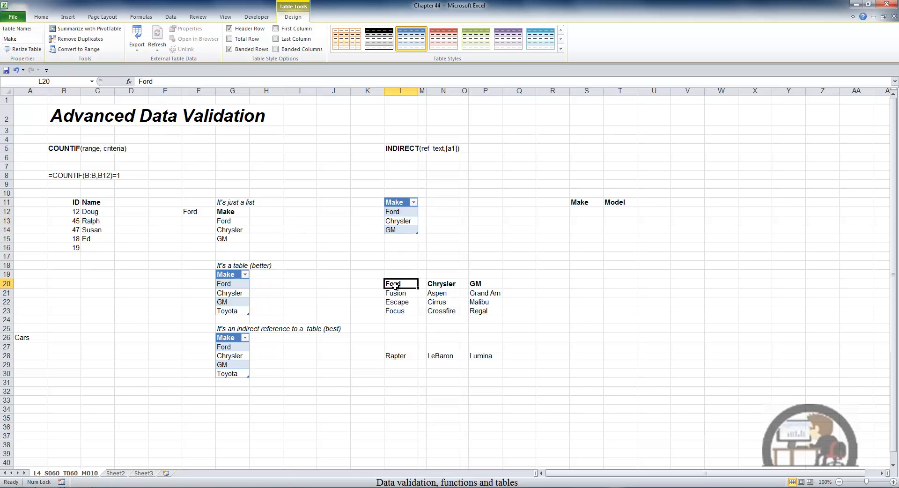
# Convert the Ford models in L20:L23 into a table with headers, and name it Ford.
pyautogui.moveTo(394, 284); pyautogui.dragTo(397, 310)
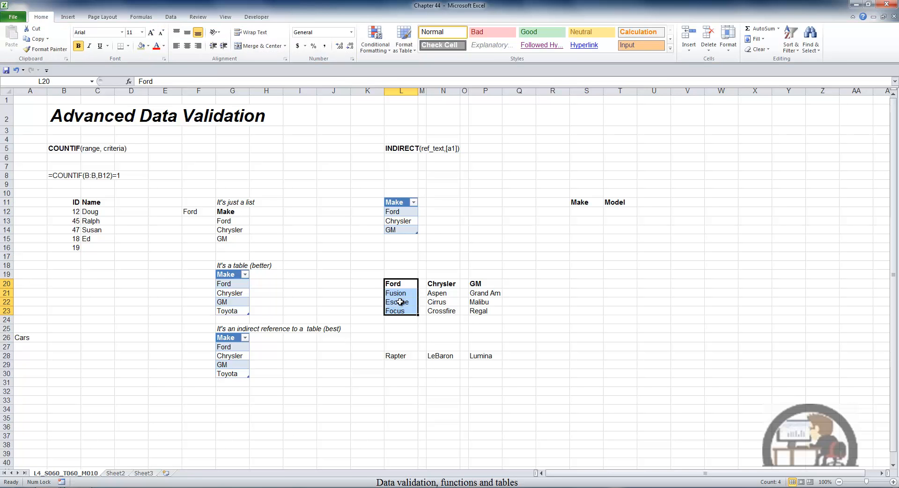
pyautogui.hotkey('ctrl', 't')
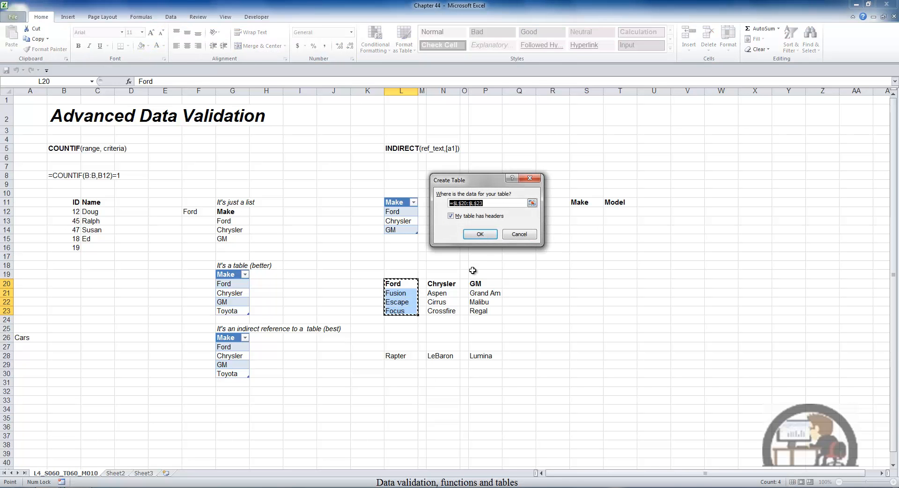
pyautogui.click(480, 234)
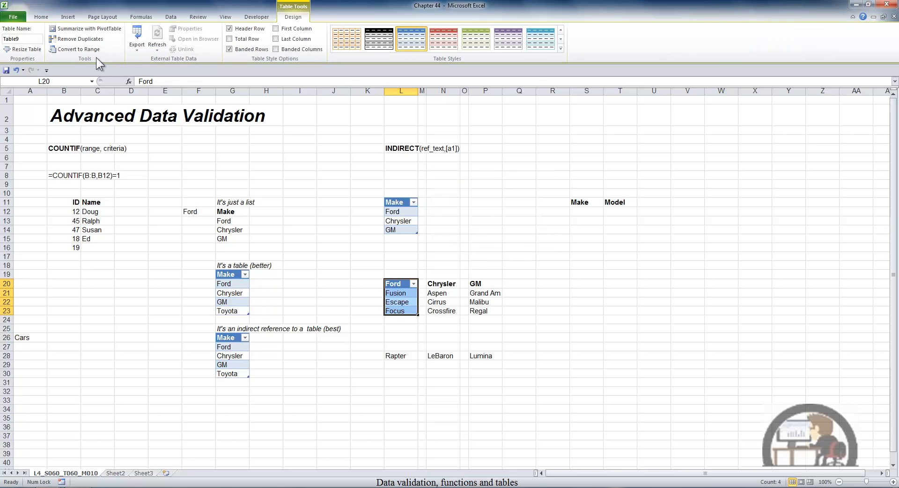
pyautogui.click(31, 38)
pyautogui.write('For')
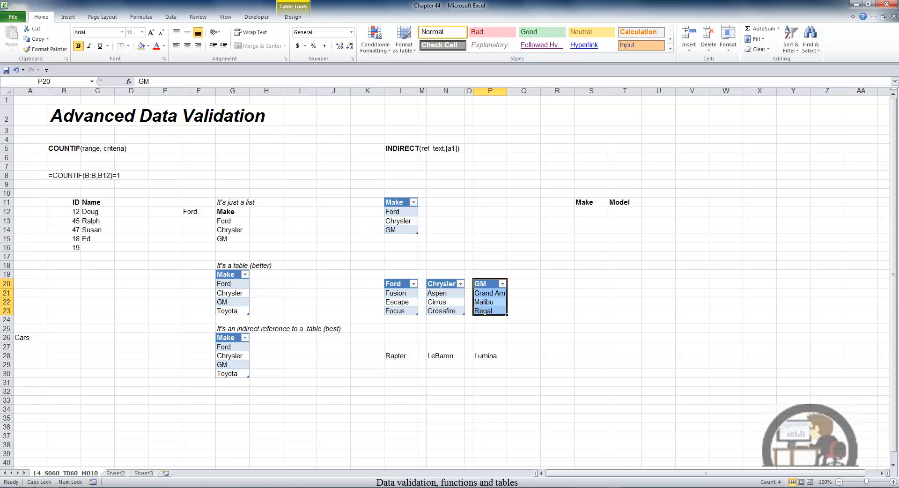
# Restrict the Make column cells S12:S24 to a validation list sourced from the makes in L12:L14.
pyautogui.click(598, 210)
pyautogui.moveTo(597, 210); pyautogui.dragTo(606, 317)
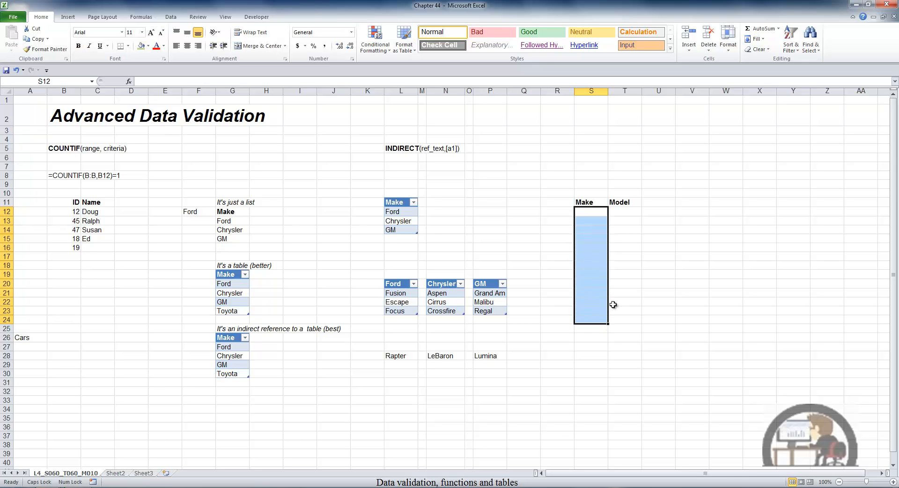
pyautogui.click(174, 17)
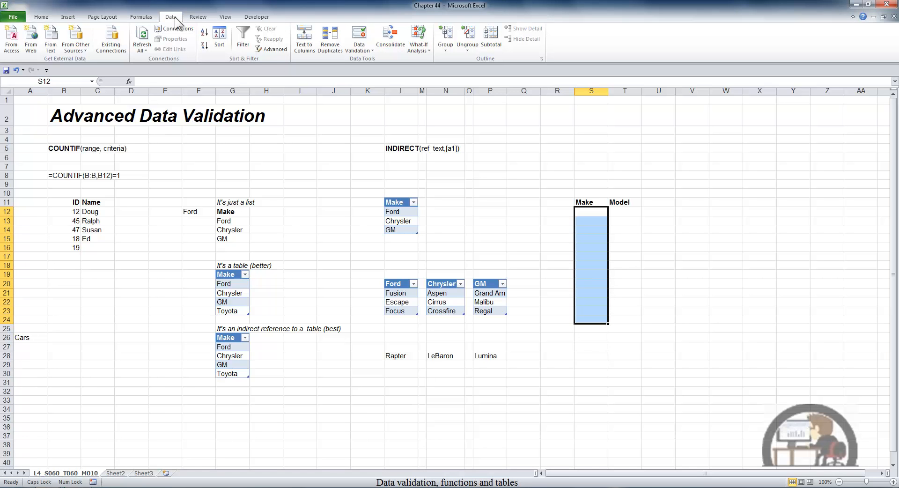
pyautogui.click(363, 49)
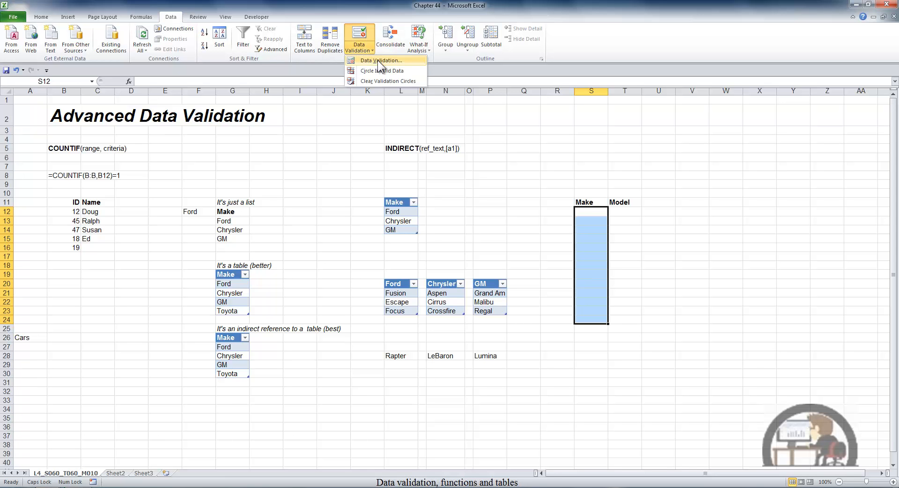
pyautogui.click(378, 60)
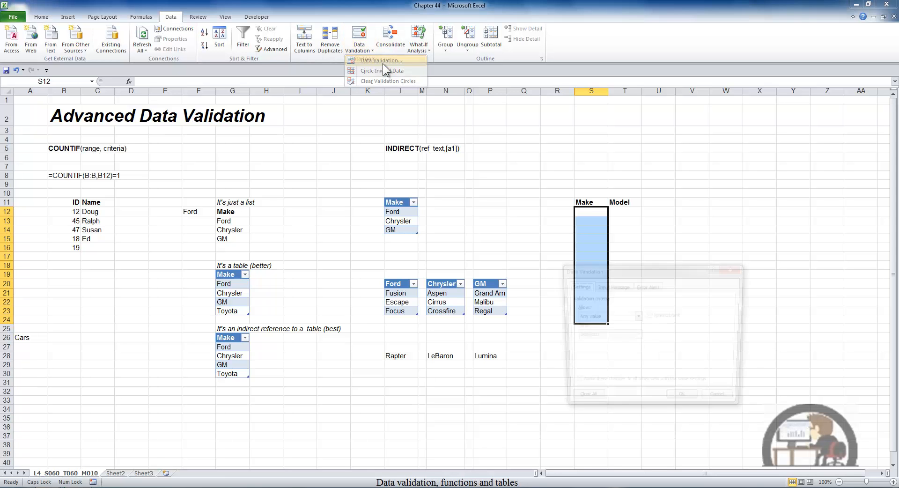
pyautogui.click(636, 316)
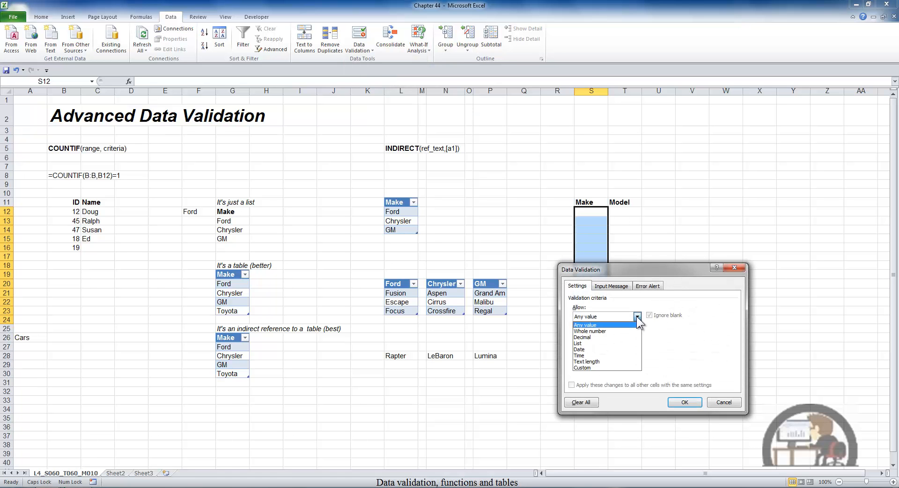
pyautogui.click(597, 343)
pyautogui.click(592, 354)
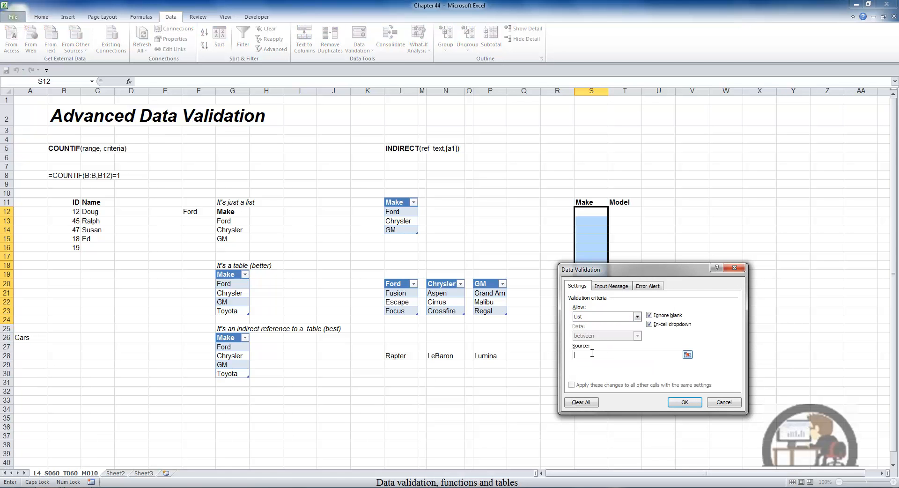
pyautogui.moveTo(404, 213); pyautogui.dragTo(404, 230)
pyautogui.click(684, 404)
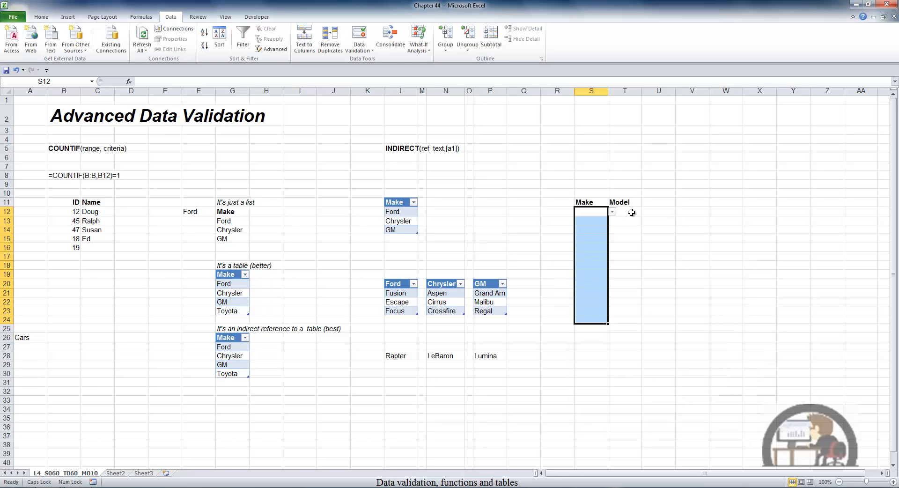
# Restrict the Model column cells T12:T24 to a validation list with the source =INDIRECT(S12), accepting the source despite the empty make cell.
pyautogui.click(627, 212)
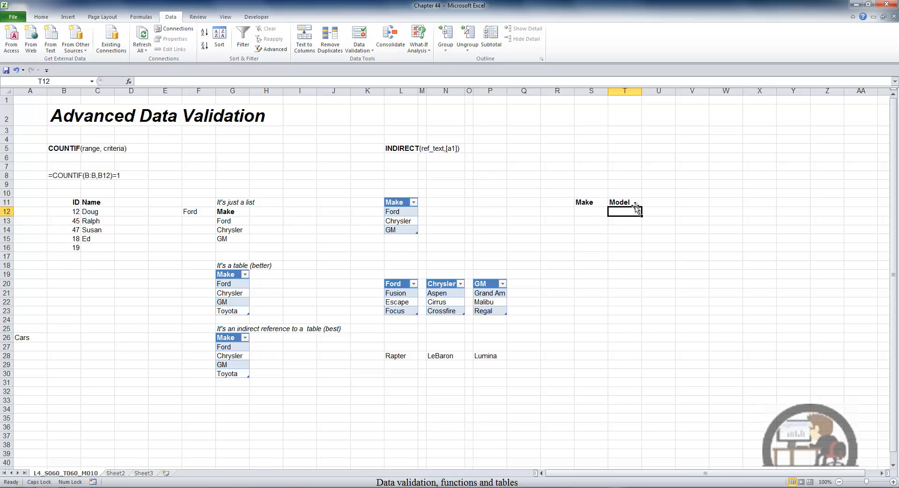
pyautogui.moveTo(632, 212); pyautogui.dragTo(636, 320)
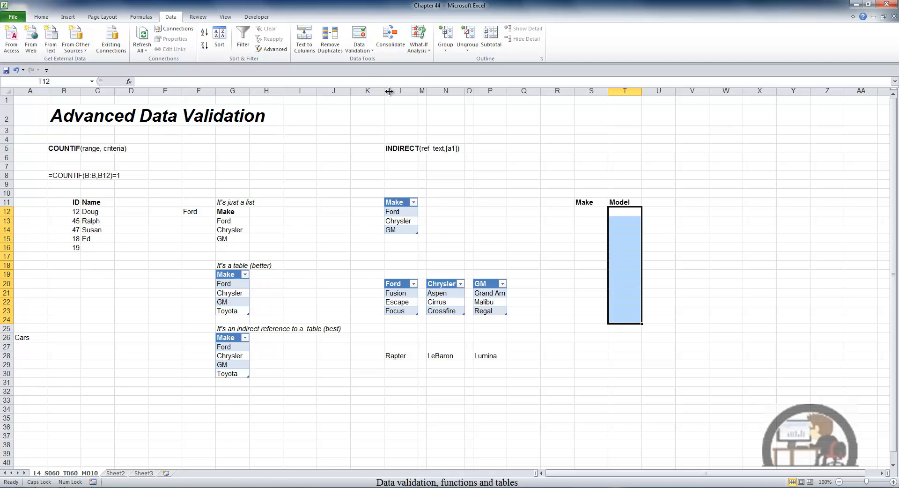
pyautogui.click(358, 47)
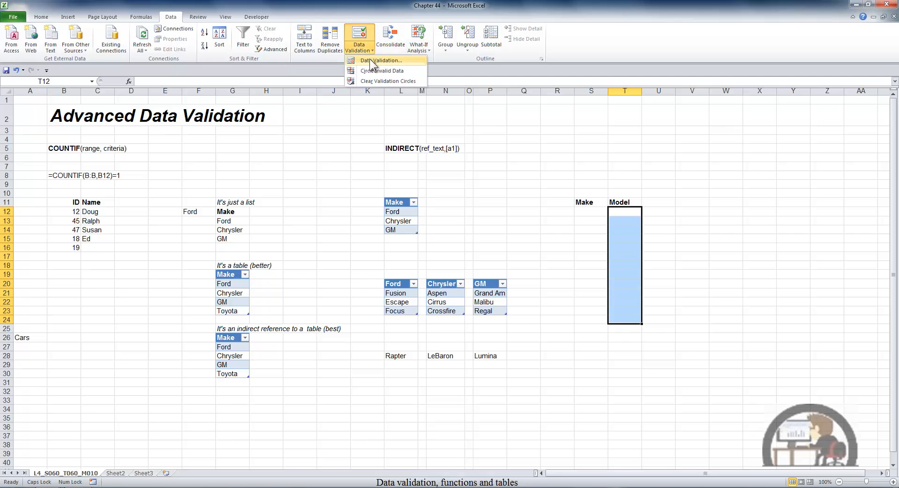
pyautogui.click(369, 59)
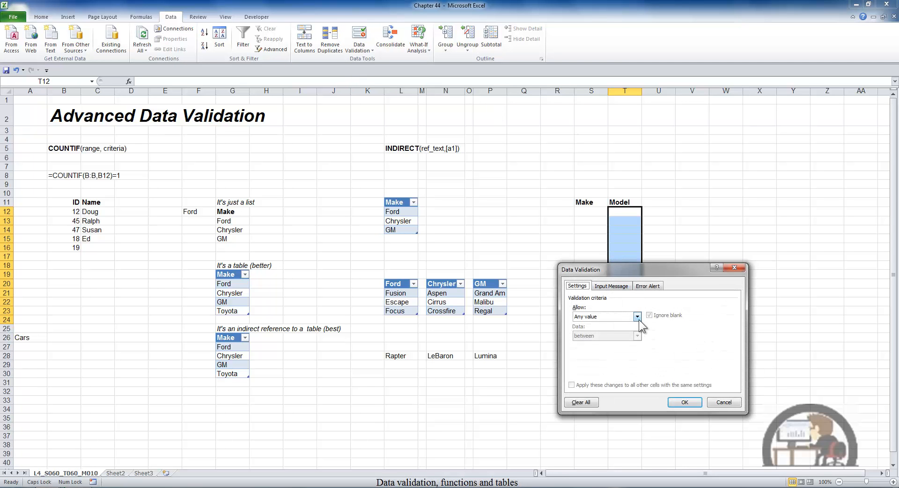
pyautogui.click(637, 317)
pyautogui.click(602, 343)
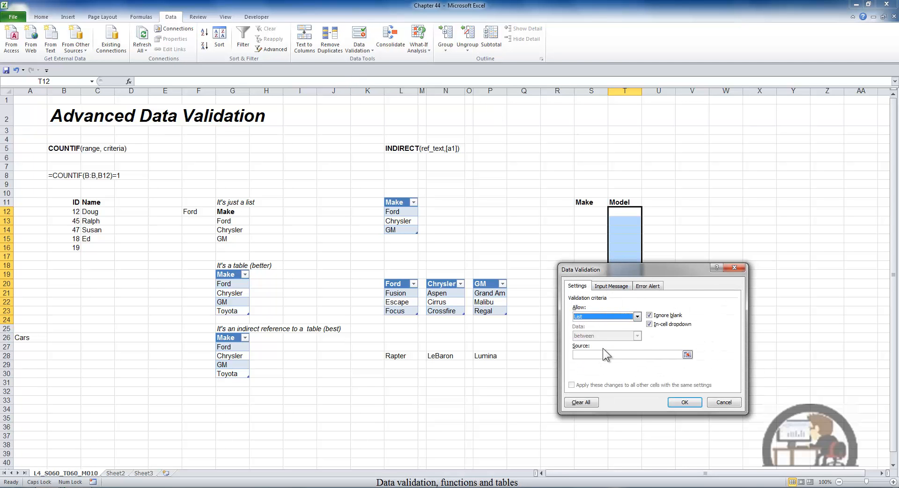
pyautogui.click(600, 354)
pyautogui.write('=')
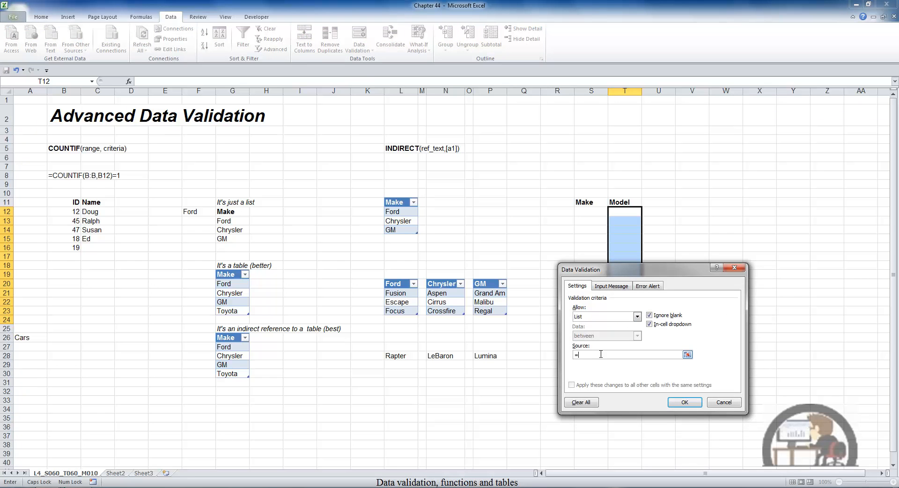
pyautogui.write('INDIRECT(S12')
pyautogui.click(686, 404)
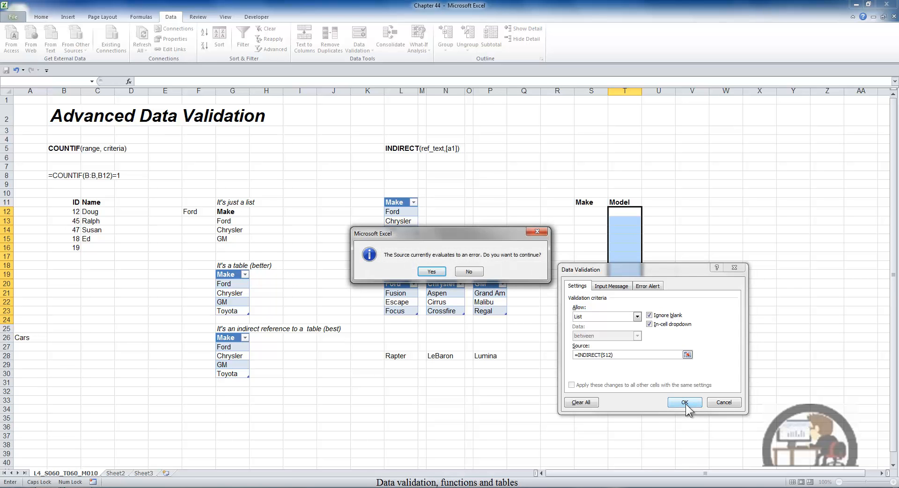
pyautogui.click(430, 272)
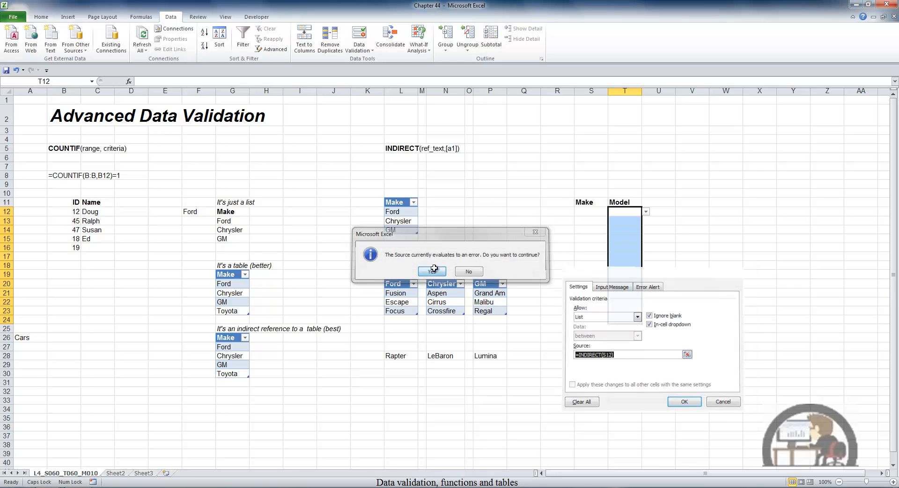
# Select the Make and Model entry range S12:T24 and choose Ford from the make list in S12.
pyautogui.click(591, 212)
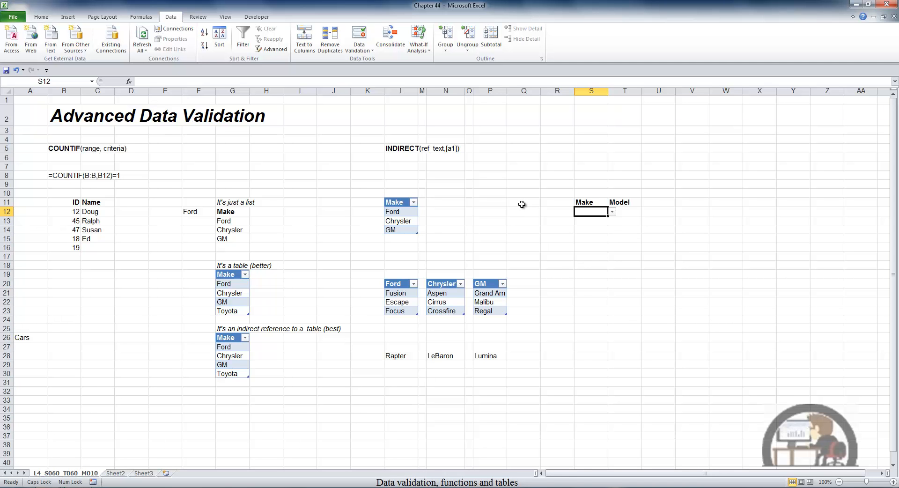
pyautogui.hotkey('ctrl', 'z')
pyautogui.hotkey('shift', 'Right')
pyautogui.hotkey('shift', 'Down')
pyautogui.hotkey('shift', 'Down')
pyautogui.hotkey('shift', 'Down')
pyautogui.hotkey('shift', 'Down')
pyautogui.hotkey('shift', 'Down')
pyautogui.hotkey('shift', 'Down')
pyautogui.hotkey('shift', 'Down')
pyautogui.hotkey('shift', 'Down')
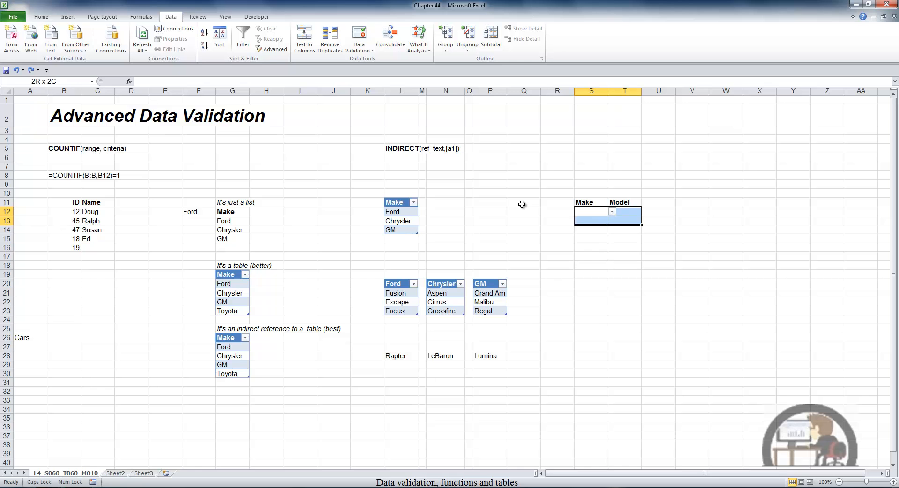
pyautogui.hotkey('shift', 'Down')
pyautogui.hotkey('shift', 'Down')
pyautogui.hotkey('shift', 'Down')
pyautogui.hotkey('shift', 'Down')
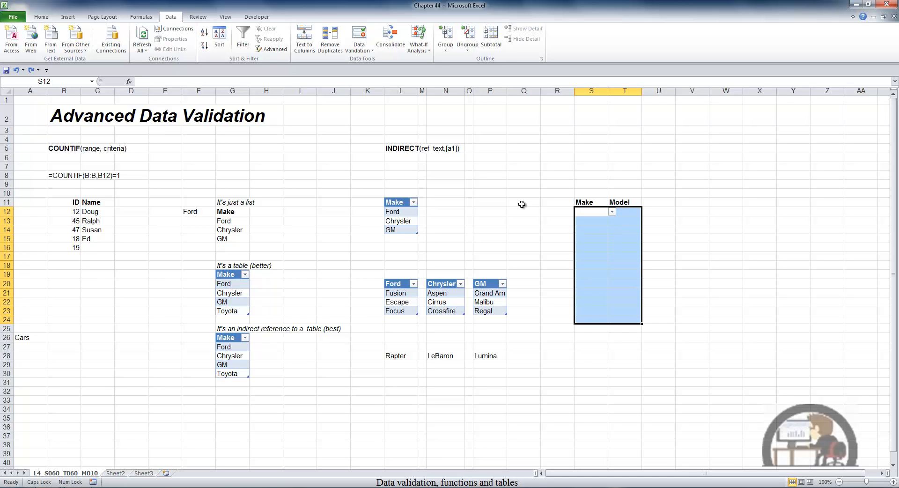
pyautogui.hotkey('alt', 'Down')
pyautogui.press('Down')
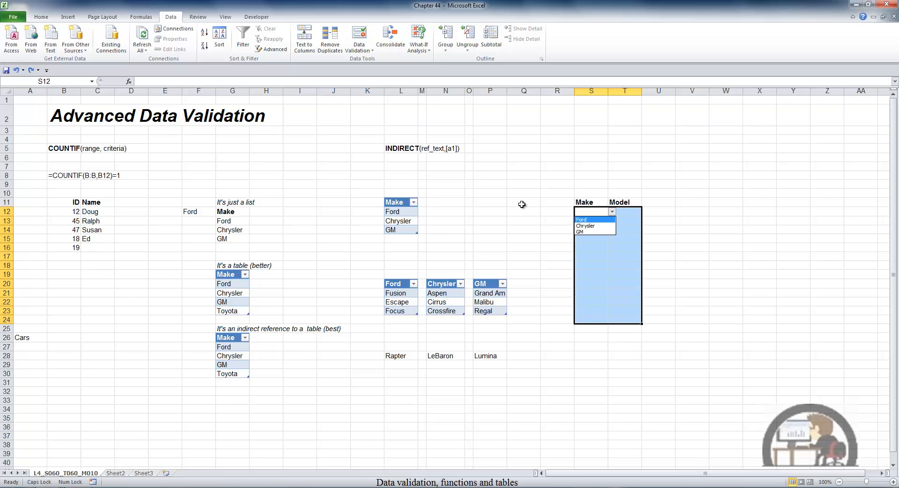
pyautogui.press('Return')
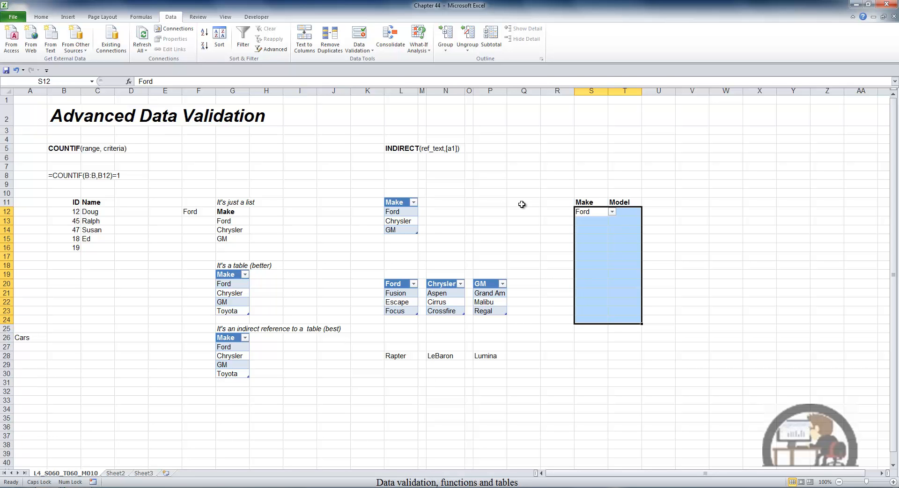
# Choose Fusion from the dependent model list in T12.
pyautogui.press('Tab')
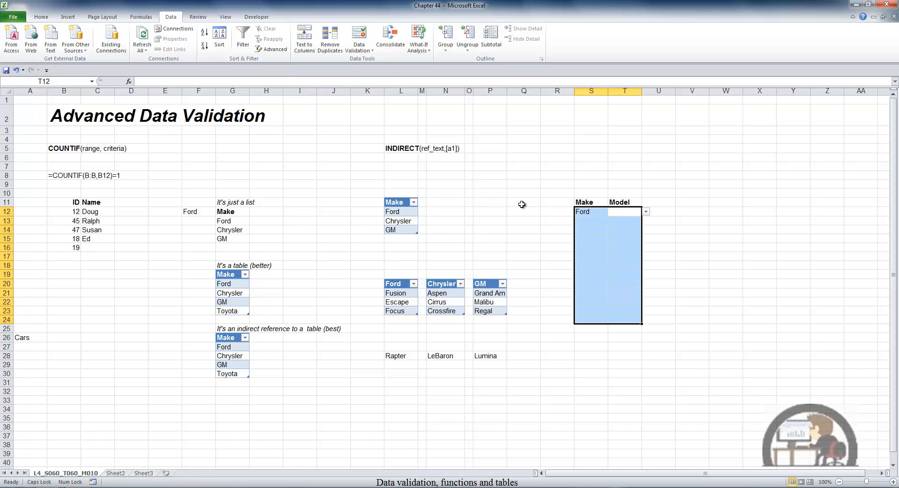
pyautogui.hotkey('alt', 'Down')
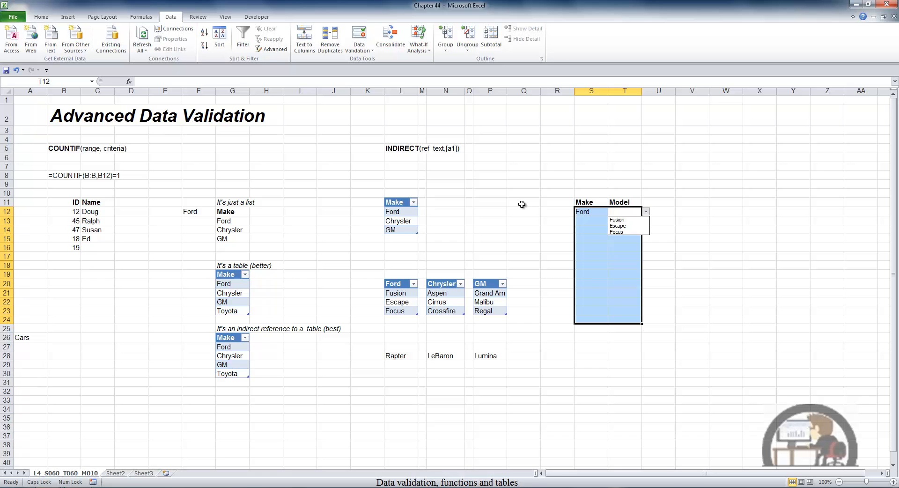
pyautogui.press('Down')
pyautogui.press('Return')
pyautogui.press('Tab')
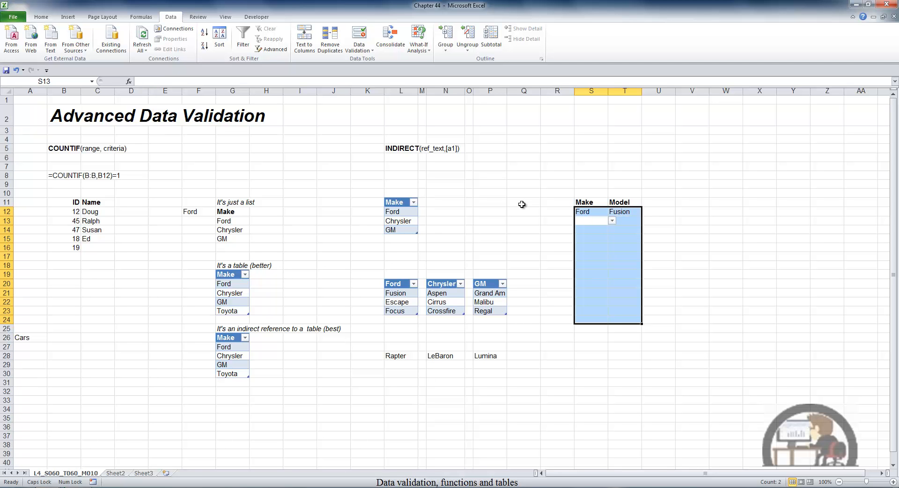
# Fill row 13 from the validation lists with Chrysler as the make and Aspen as the model.
pyautogui.hotkey('alt', 'Down')
pyautogui.press('Down')
pyautogui.press('Down')
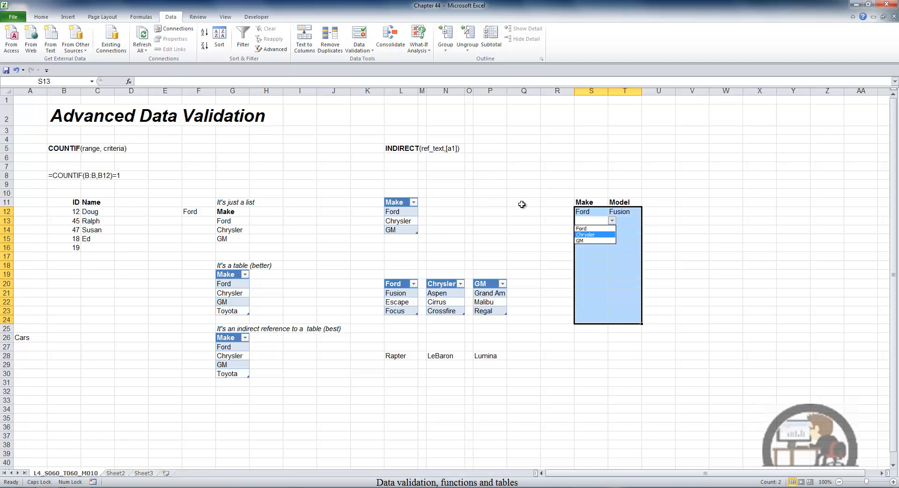
pyautogui.press('Return')
pyautogui.press('Tab')
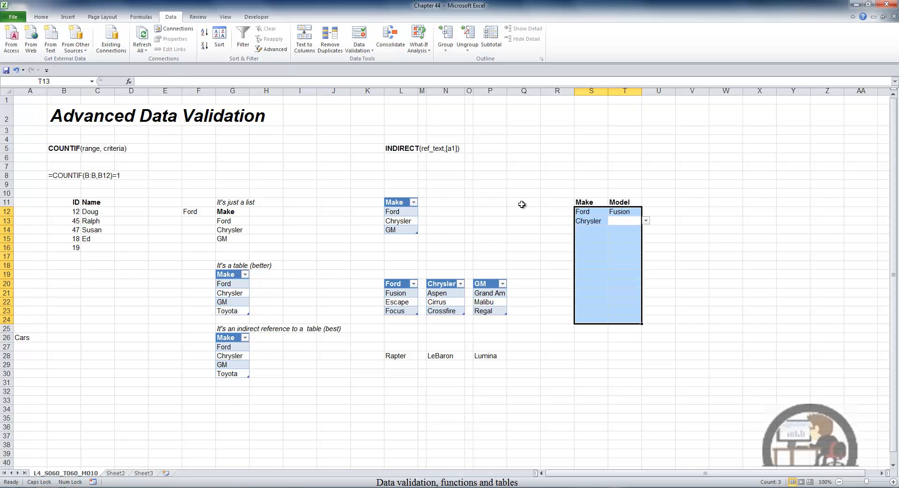
pyautogui.hotkey('alt', 'Down')
pyautogui.press('Down')
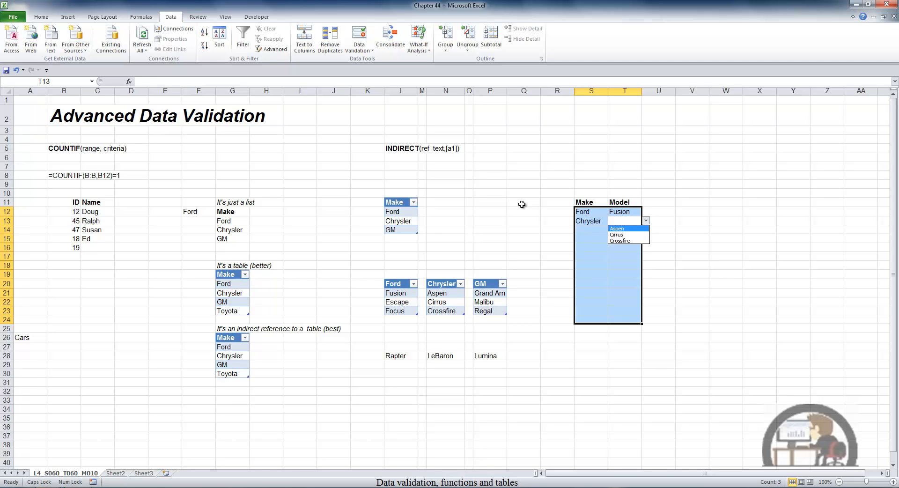
pyautogui.press('Return')
pyautogui.hotkey('shift', 'Tab')
pyautogui.hotkey('shift', 'Tab')
pyautogui.hotkey('shift', 'Tab')
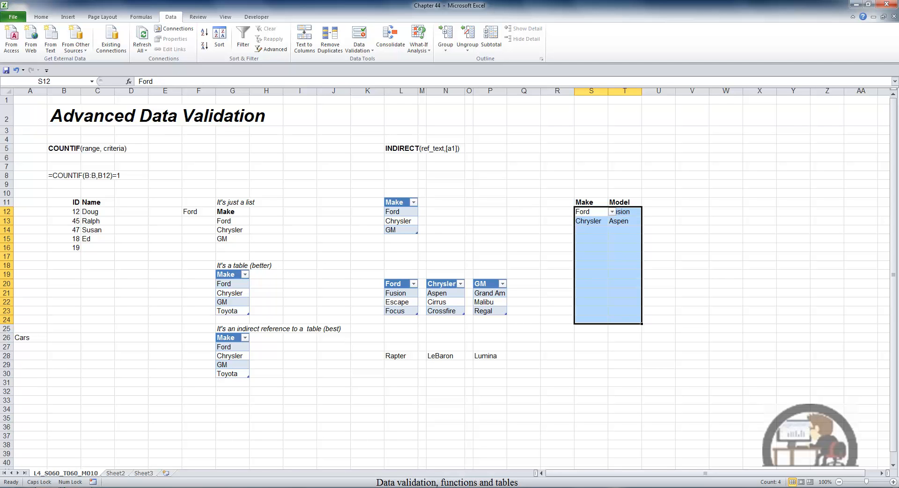
# Copy Rapter from L28 into L24, directly below the Ford table, to extend its models.
pyautogui.click(399, 356)
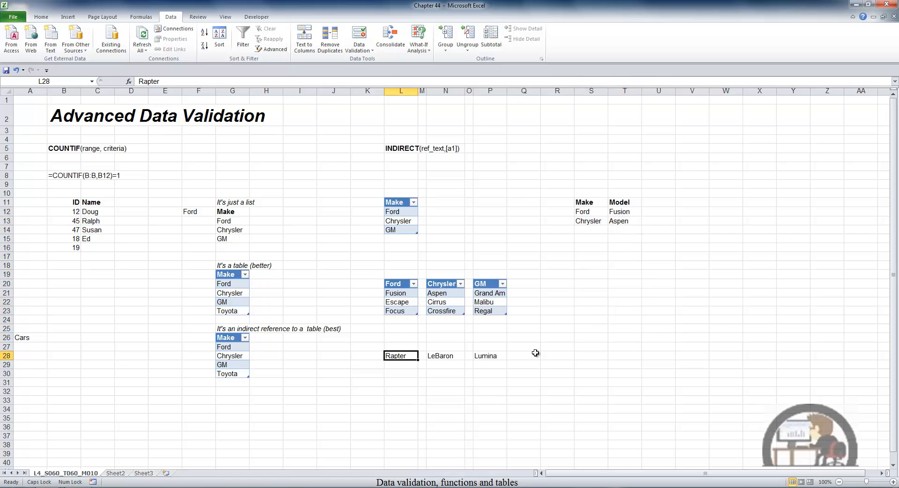
pyautogui.hotkey('ctrl', 'c')
pyautogui.press('Up')
pyautogui.press('Up')
pyautogui.press('Up')
pyautogui.press('Up')
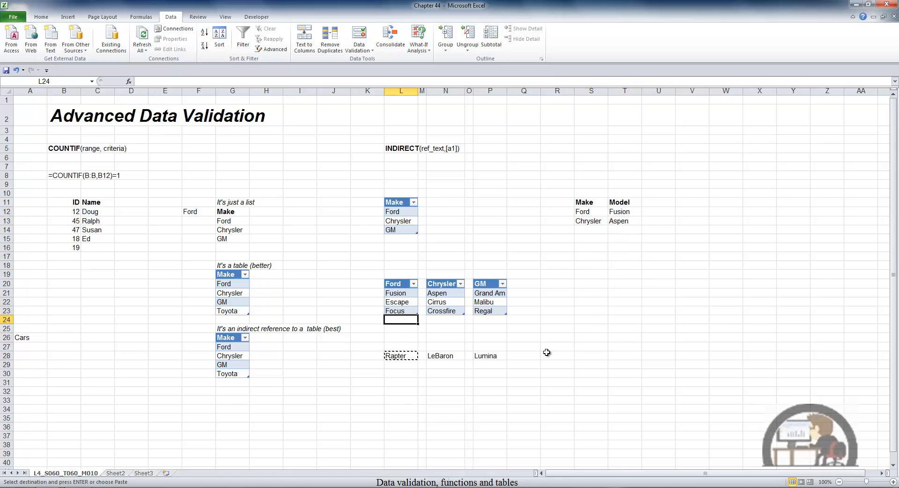
pyautogui.press('Return')
# Copy LeBaron from N28 into N24, directly below the Chrysler table, to extend its models.
pyautogui.press('Right')
pyautogui.press('Right')
pyautogui.press('Down')
pyautogui.press('Down')
pyautogui.press('Down')
pyautogui.press('Down')
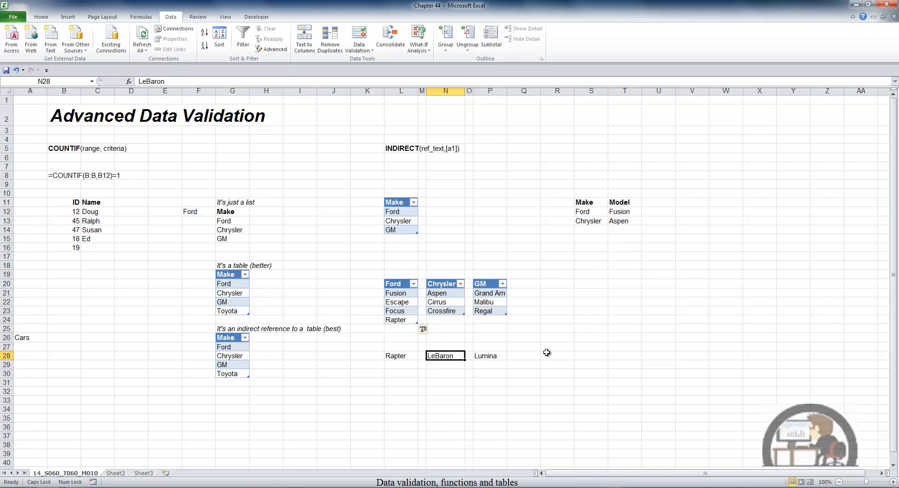
pyautogui.hotkey('ctrl', 'c')
pyautogui.press('Up')
pyautogui.press('Up')
pyautogui.press('Up')
pyautogui.press('Up')
pyautogui.press('Return')
# Copy Lumina from P28 into P24, directly below the GM table, to extend its models.
pyautogui.press('Right')
pyautogui.press('Right')
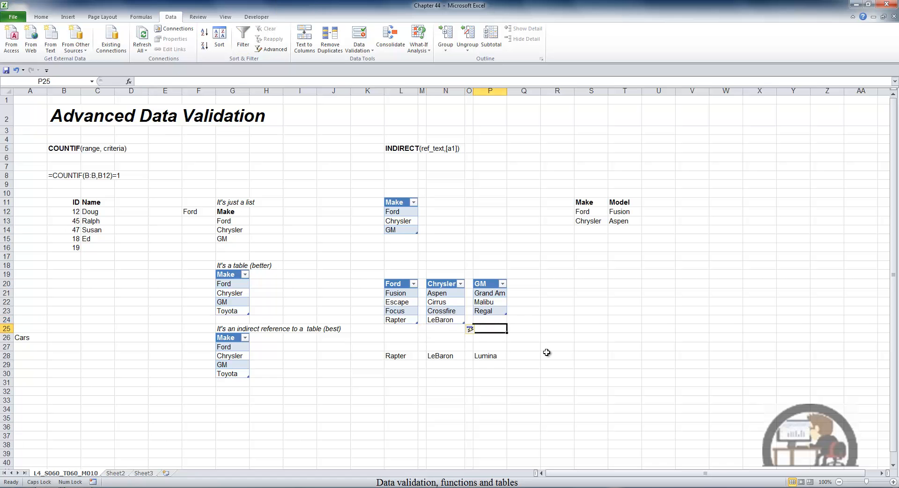
pyautogui.press('Down')
pyautogui.press('Down')
pyautogui.press('Down')
pyautogui.press('Down')
pyautogui.hotkey('ctrl', 'c')
pyautogui.press('Up')
pyautogui.press('Up')
pyautogui.press('Up')
pyautogui.press('Up')
pyautogui.press('Return')
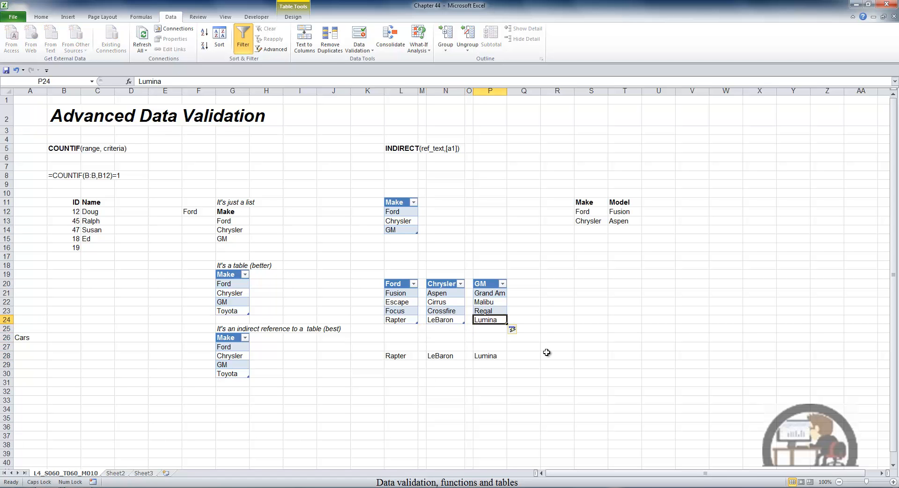
# Check cell T12's model list for the Rapter entry added to the Ford table, keeping the cell's model.
pyautogui.click(631, 210)
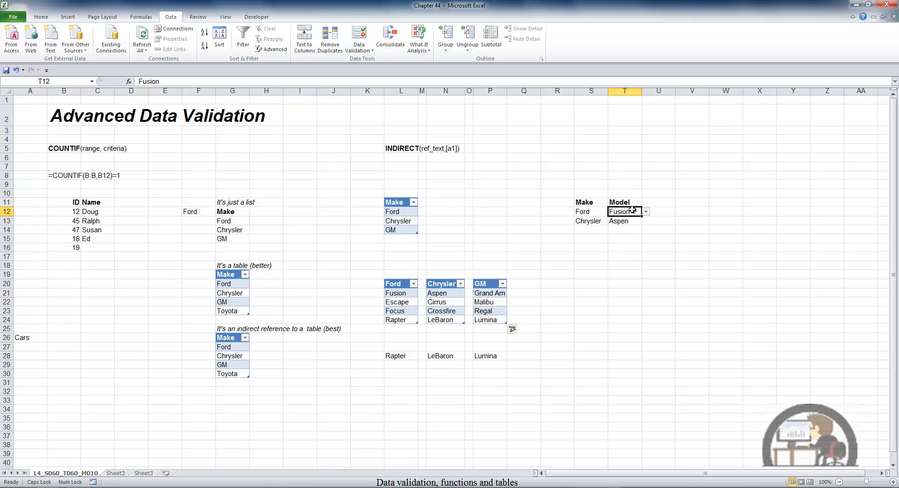
pyautogui.hotkey('alt', 'Down')
pyautogui.press('Down')
pyautogui.press('Down')
pyautogui.press('Down')
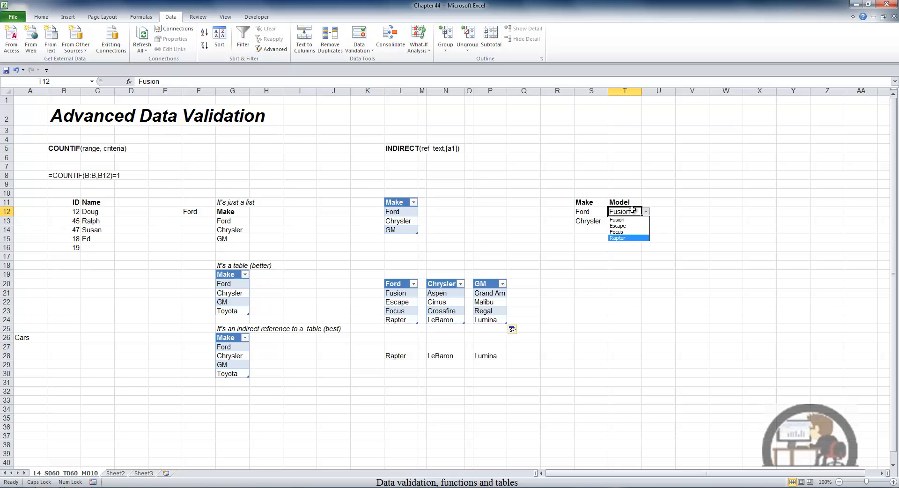
pyautogui.press('Escape')
pyautogui.press('Right')
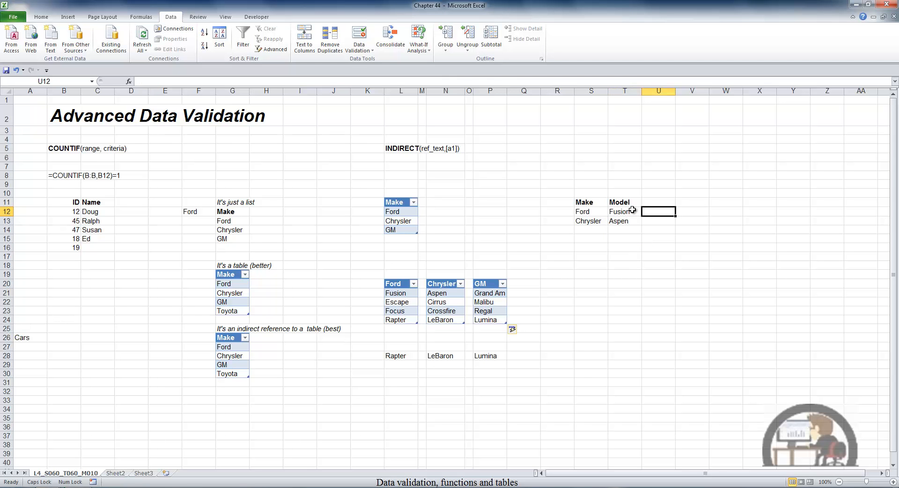